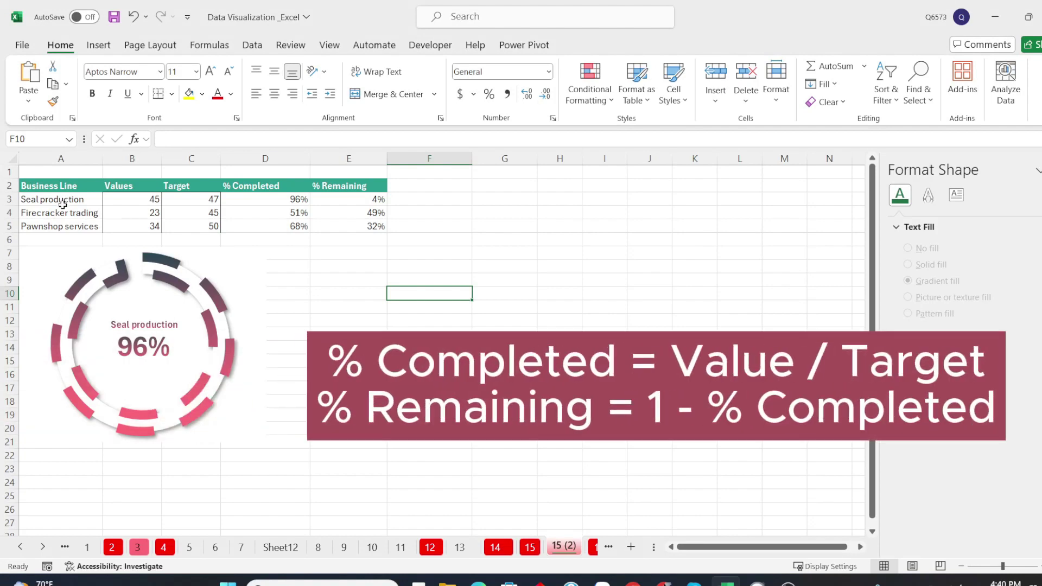
Check the Seal production values and % Completed formula, then pick an empty cell
left_click(134, 201)
left_click(205, 204)
left_click(304, 201)
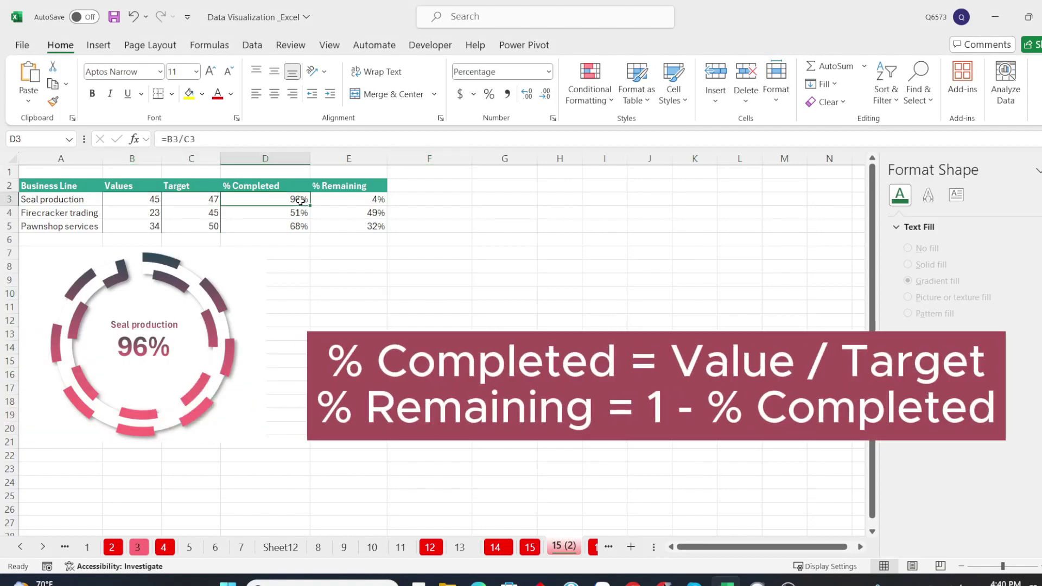
left_click(379, 306)
left_click(227, 289)
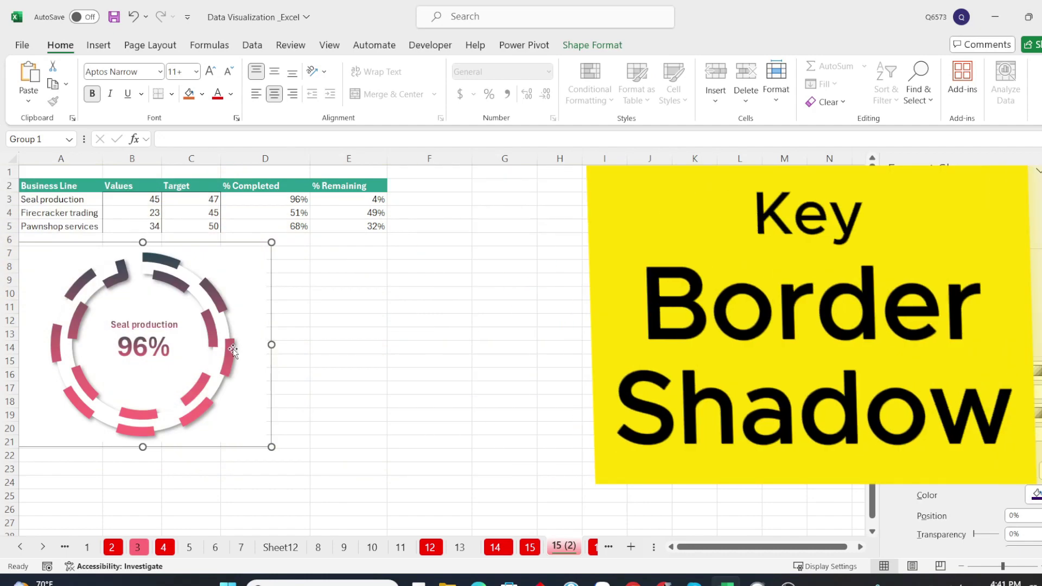
left_click(345, 318)
left_click(373, 290)
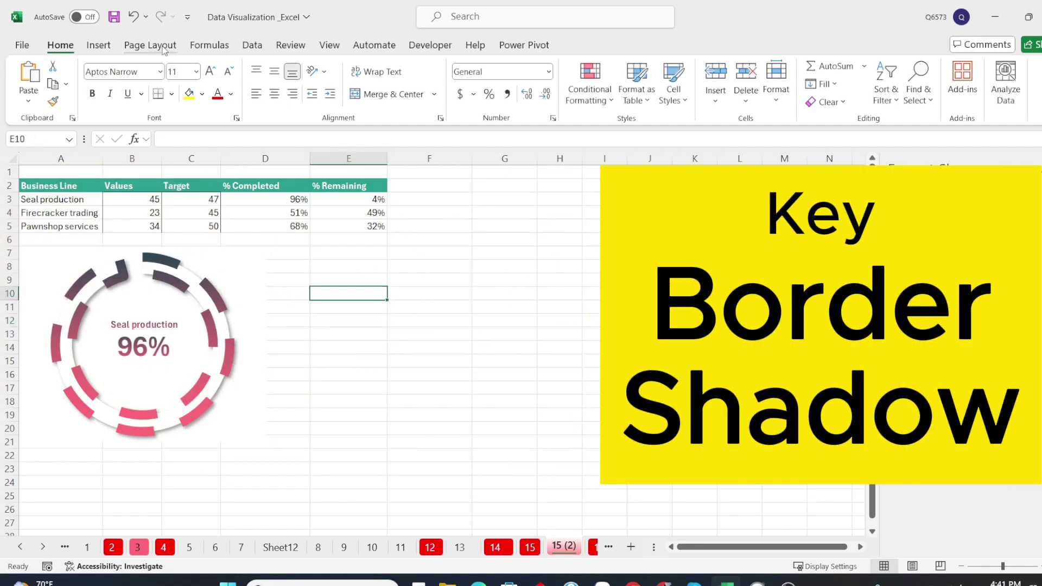
Insert an empty doughnut chart
left_click(99, 45)
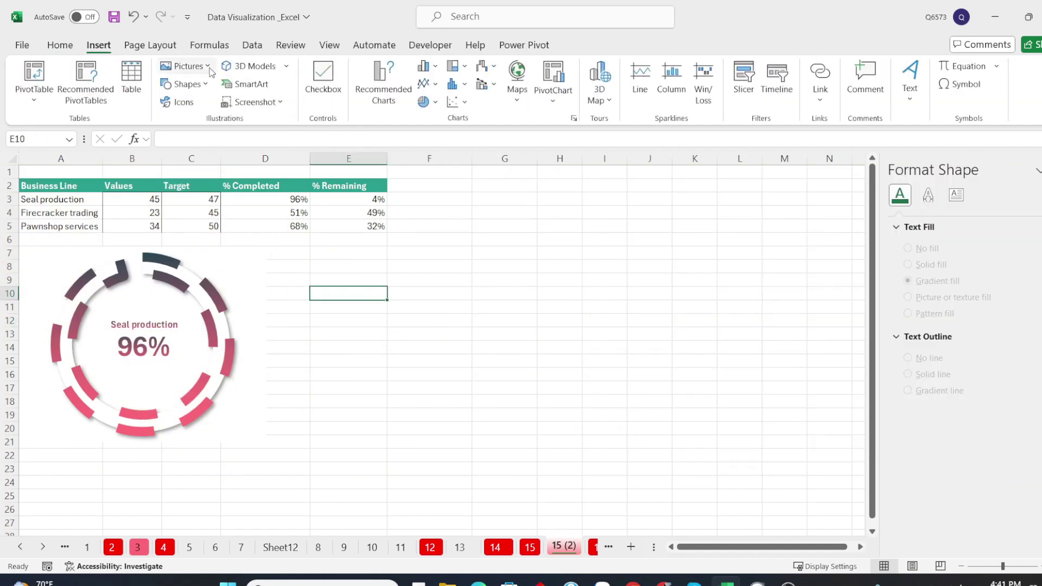
left_click(429, 102)
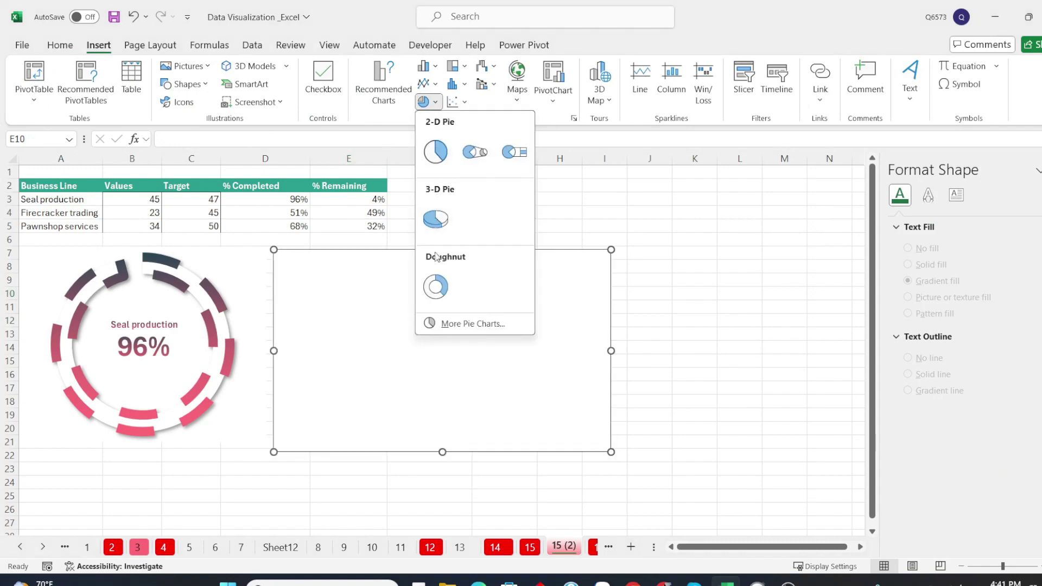
left_click(436, 285)
Add a chart series named from A4 (Firecracker trading) with values D4:E4
right_click(454, 305)
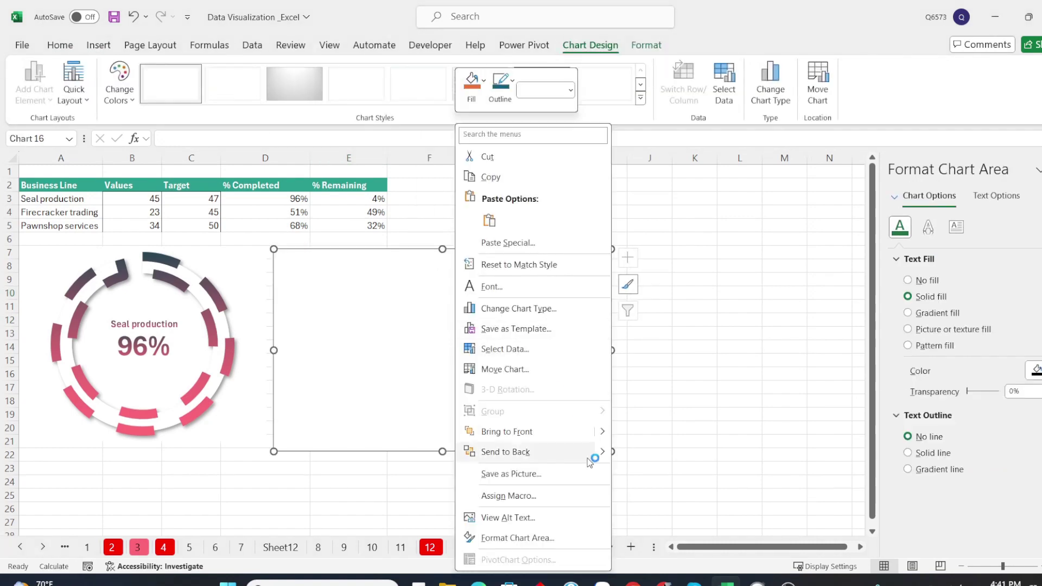
left_click(559, 350)
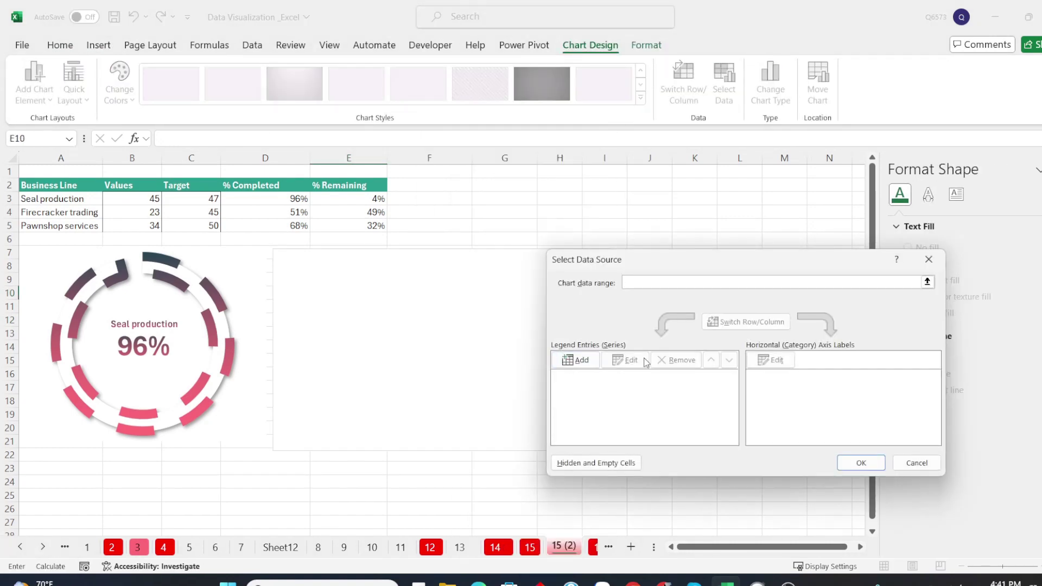
left_click(576, 359)
left_click(90, 212)
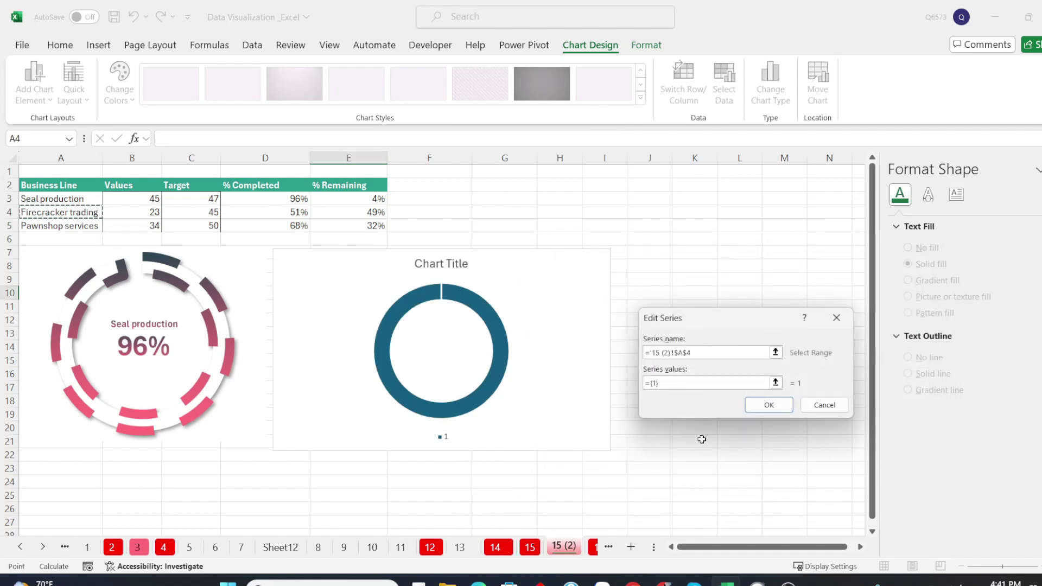
left_click(776, 383)
left_click_drag(295, 215, 369, 214)
left_click(842, 340)
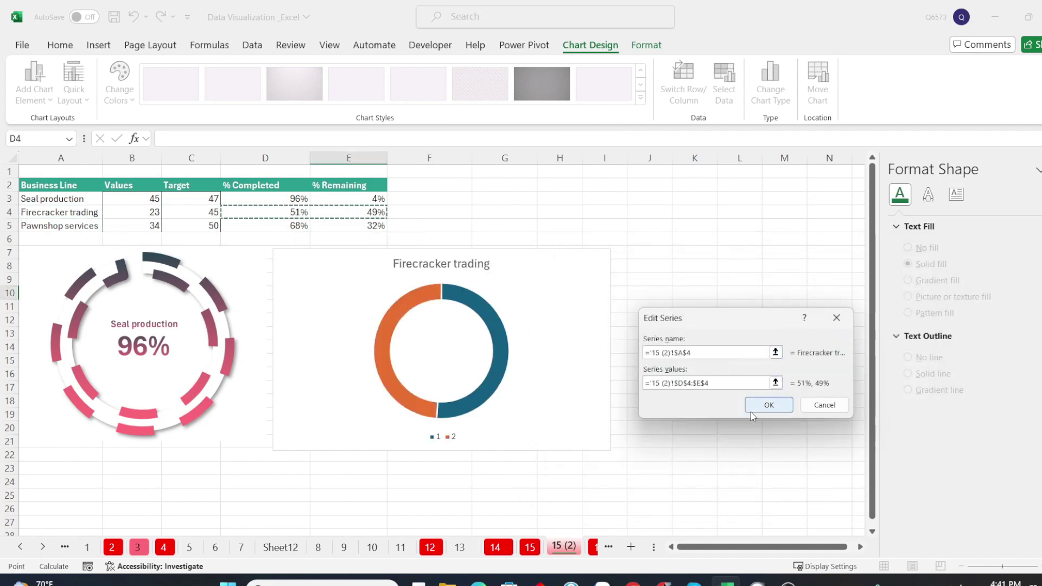
left_click(768, 406)
Use headers D2:E2 as the slice labels and apply the data selection
left_click(771, 359)
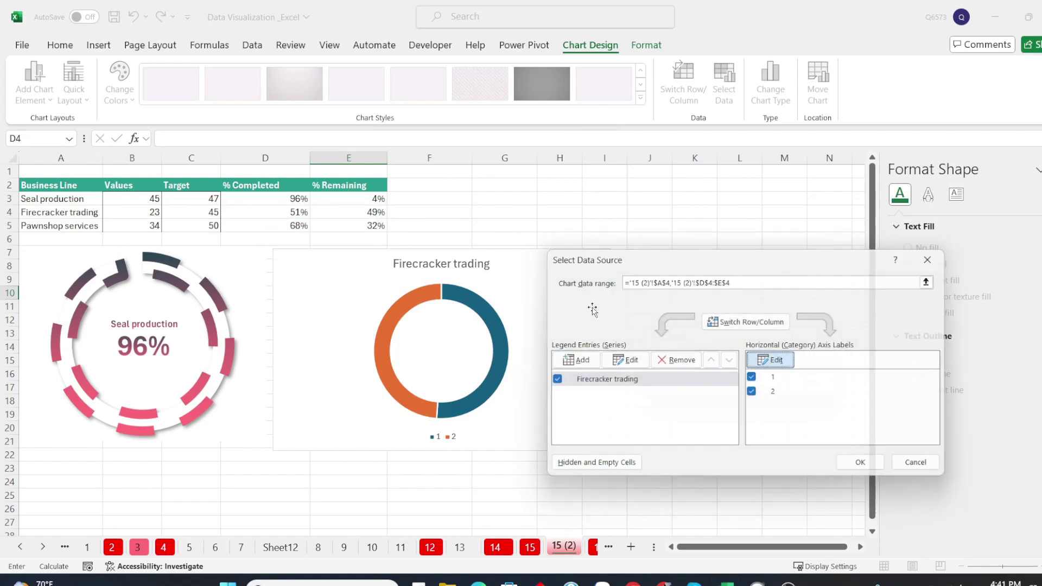
left_click_drag(242, 185, 352, 185)
key("Return")
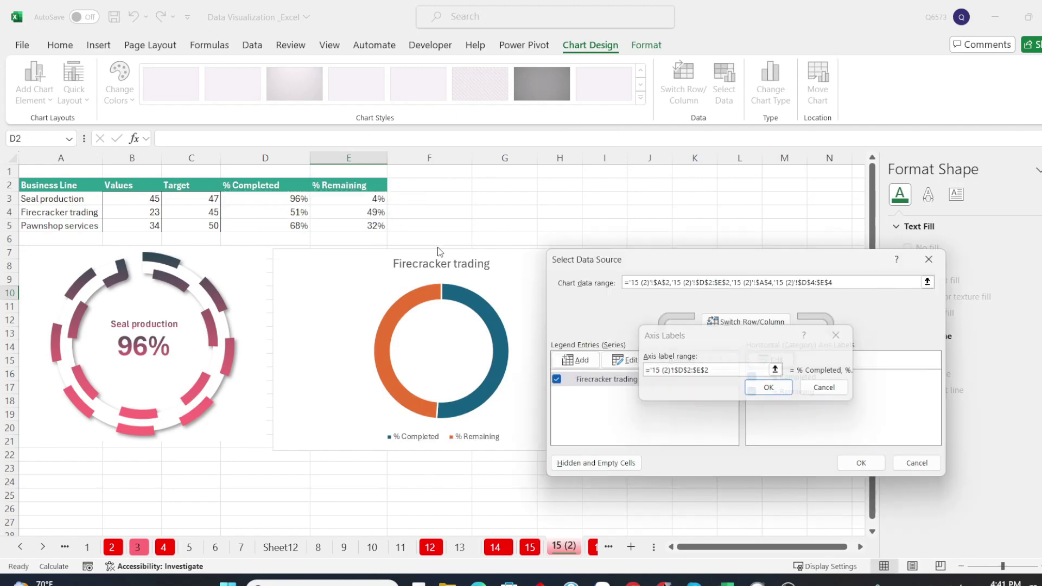
left_click(860, 462)
Delete the Firecracker trading chart's title and legend
left_click(467, 266)
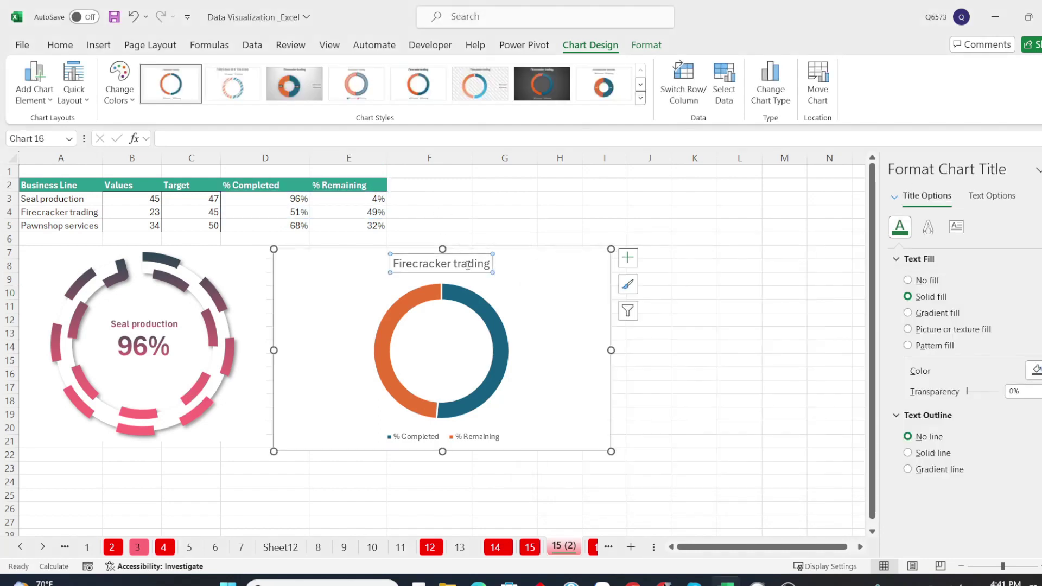
key("Delete")
left_click(478, 437)
key("Delete")
left_click(667, 411)
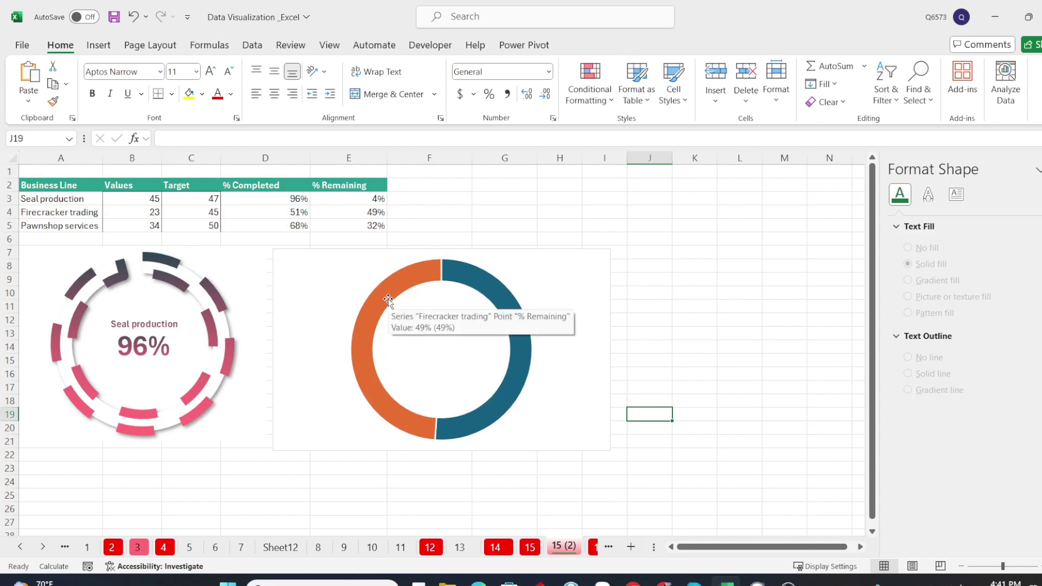
Set the doughnut hole to 82% and give the % Remaining slice no fill and no line
left_click(388, 301)
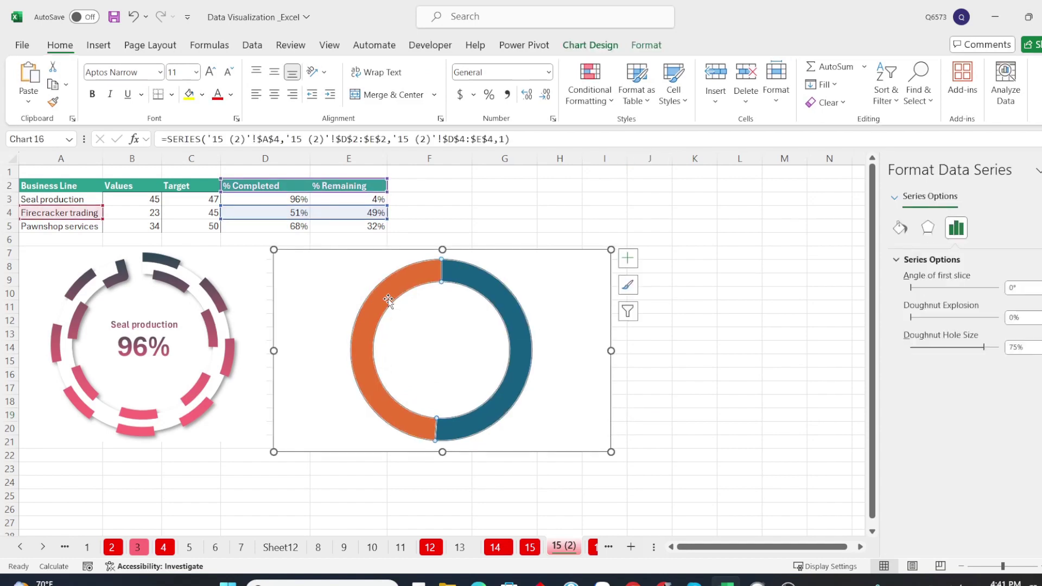
left_click(389, 301)
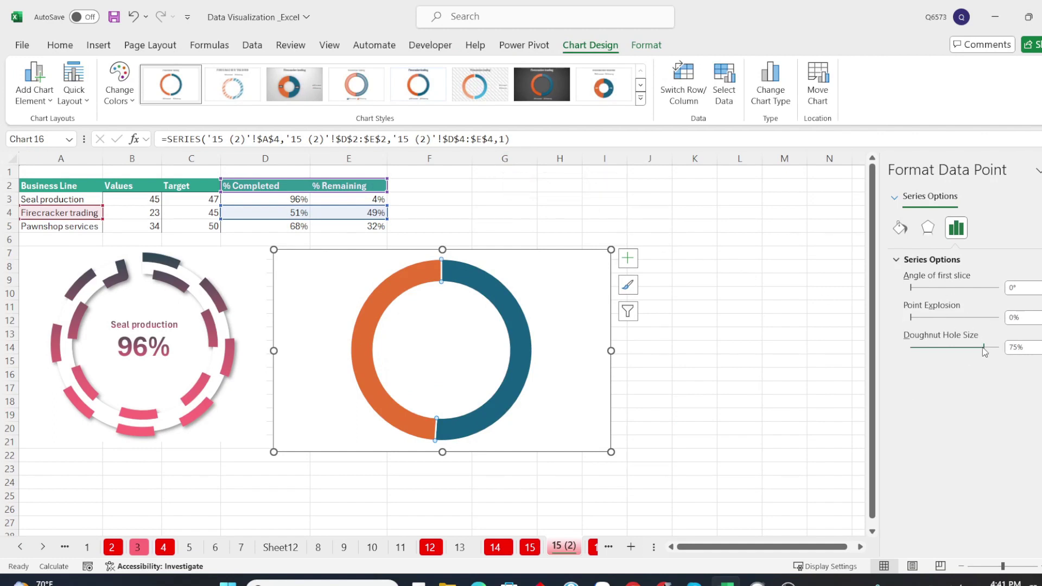
left_click_drag(984, 349, 993, 352)
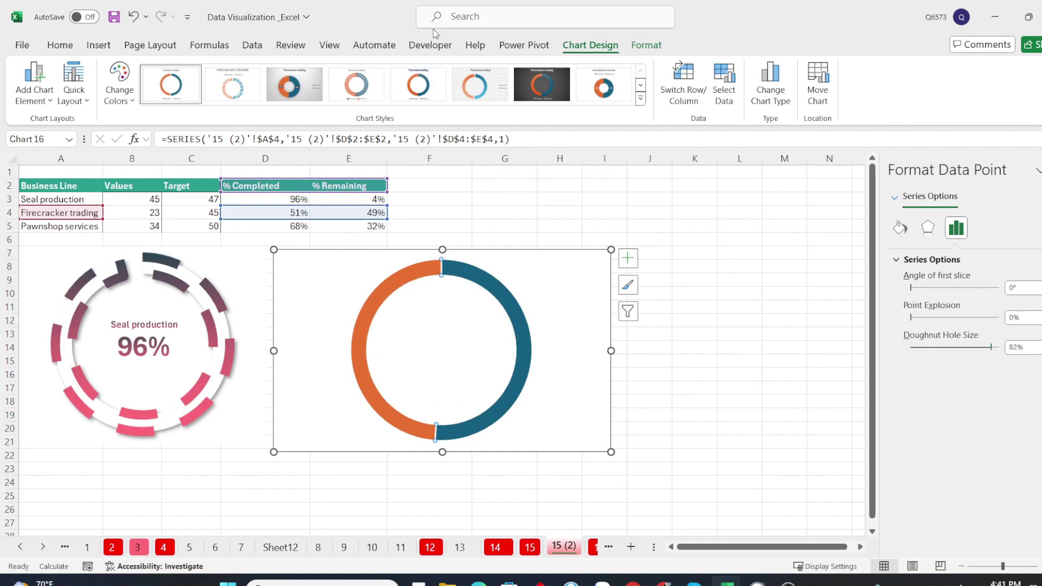
left_click(900, 229)
left_click(908, 281)
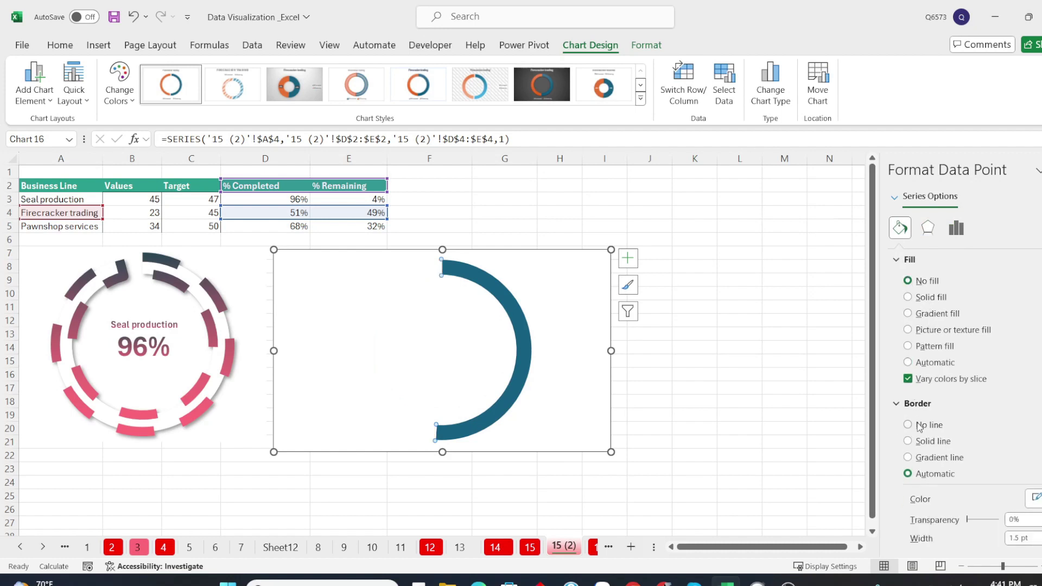
left_click(910, 426)
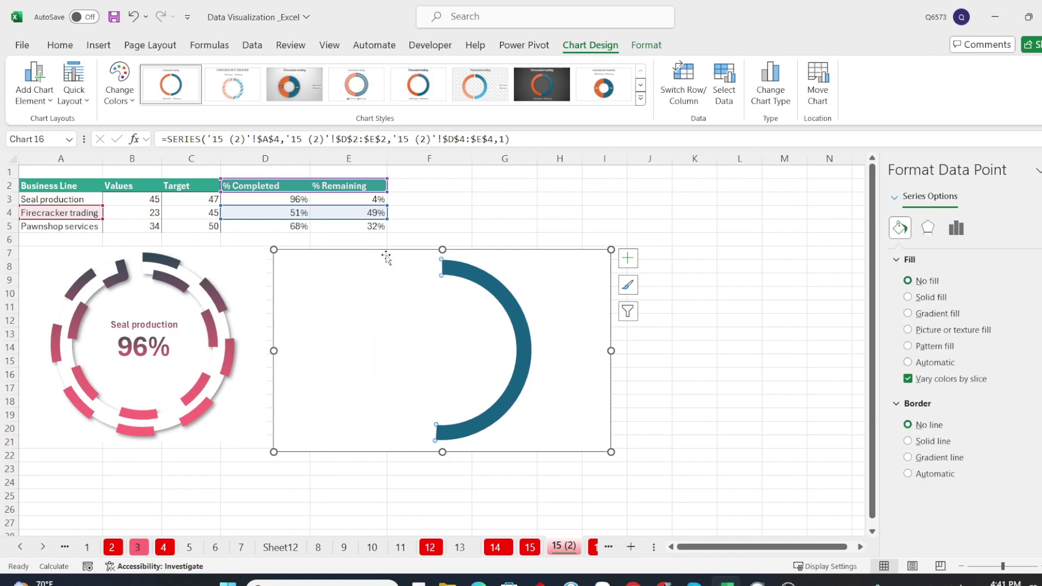
Apply the Outer Offset: Bottom Right shadow preset to the blue % Completed arc
left_click(519, 328)
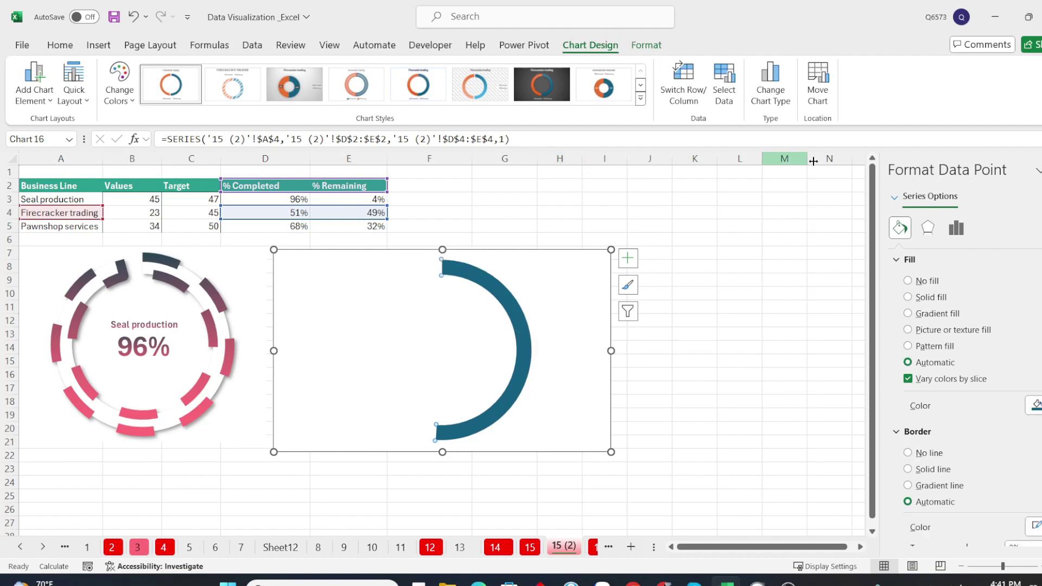
left_click(929, 227)
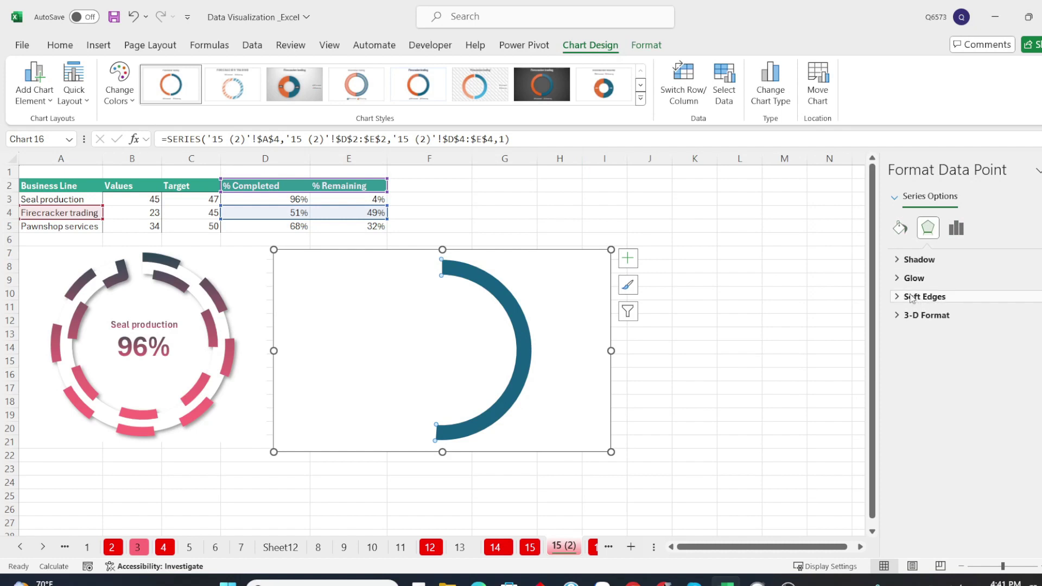
left_click(905, 260)
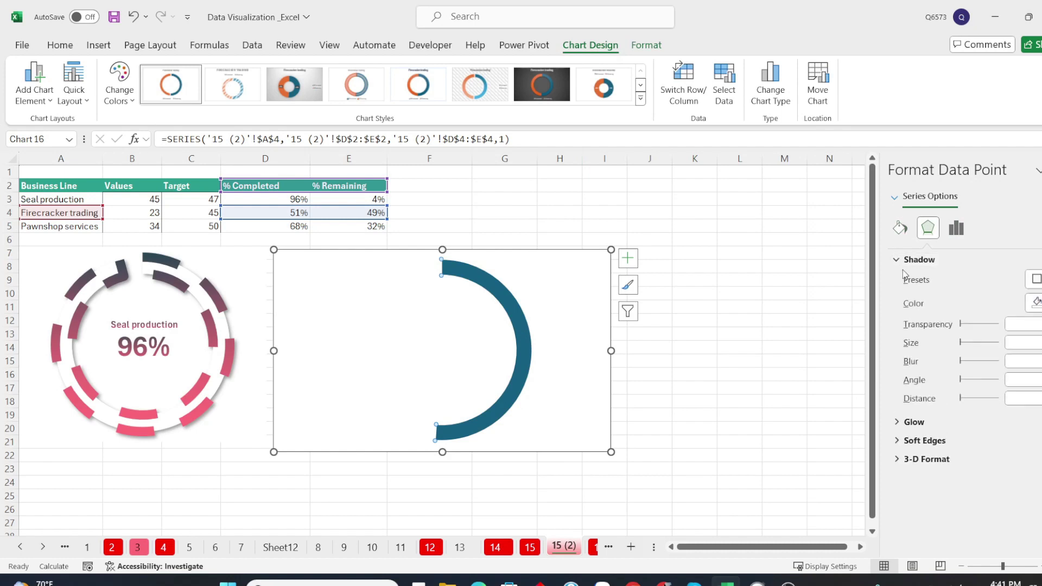
left_click(1036, 280)
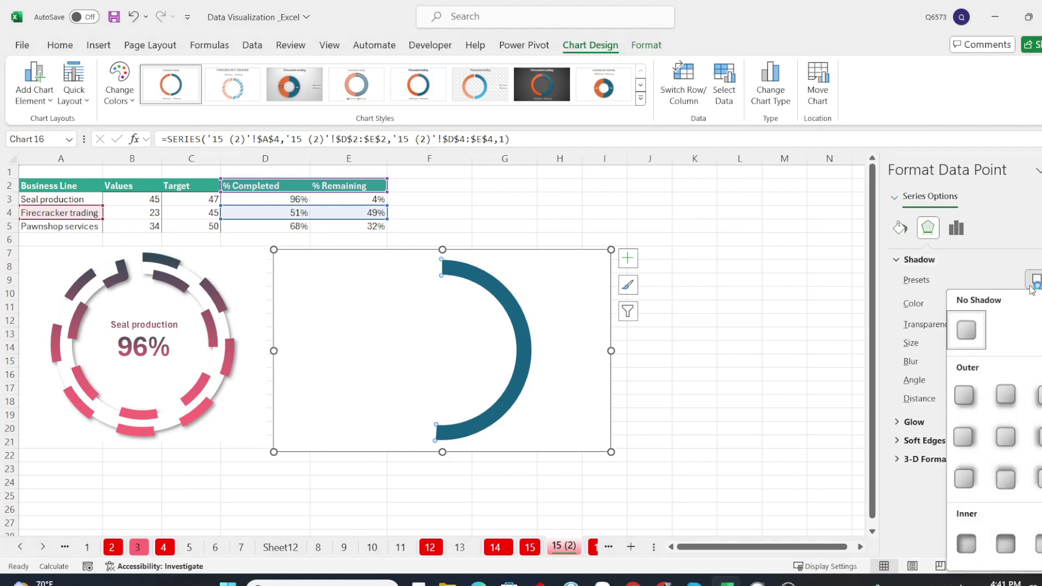
left_click(969, 399)
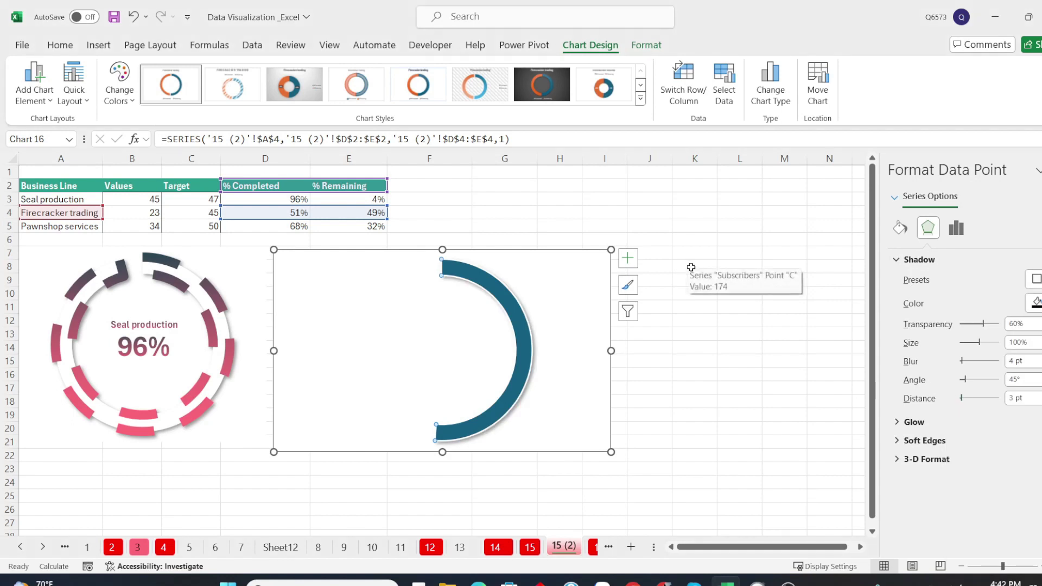
left_click(900, 237)
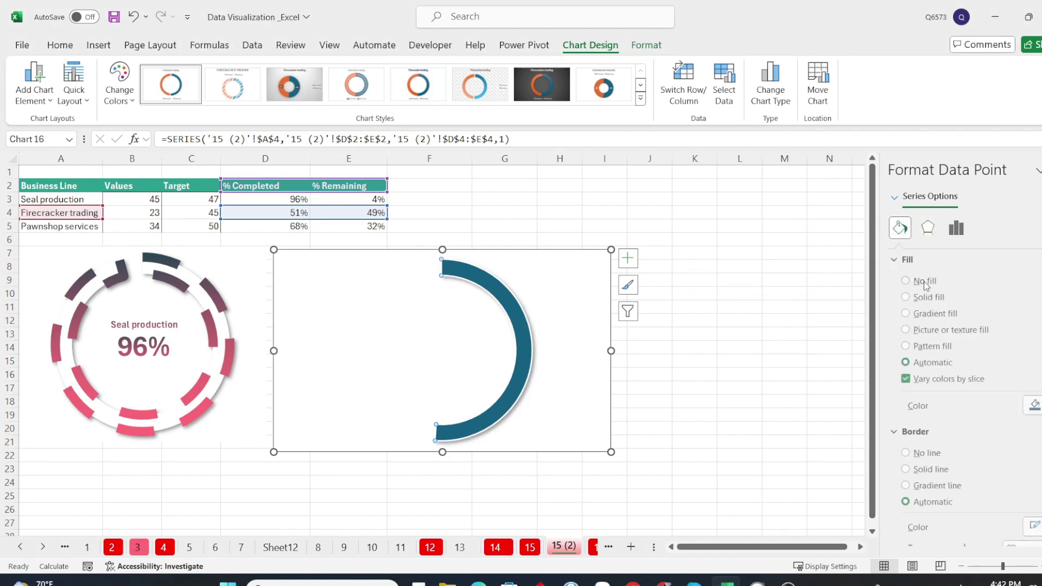
Raise the completed arc's solid border to 10 pt and switch it to a dashed style
scroll(950, 382, "down", 5)
scroll(950, 381, "down", 1)
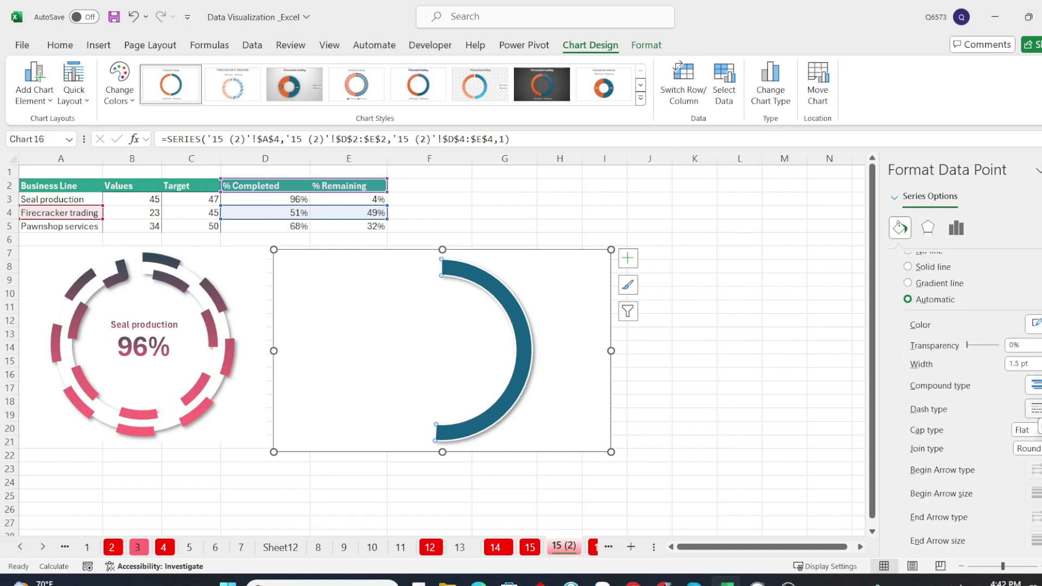
key("Up")
key("Up")
key("Up")
key("Up")
key("Up")
key("Up")
key("Up")
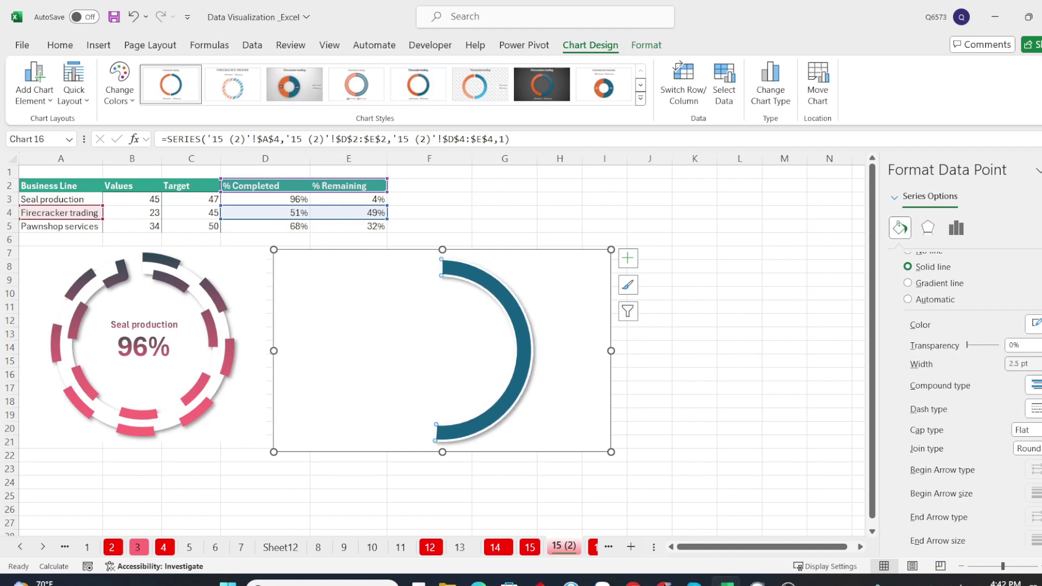
key("Up")
key("Up")
key("Up")
key("Up")
key("Up")
key("Up")
key("Up")
key("Up")
key("Up")
key("Up")
key("Up")
key("Up")
key("Up")
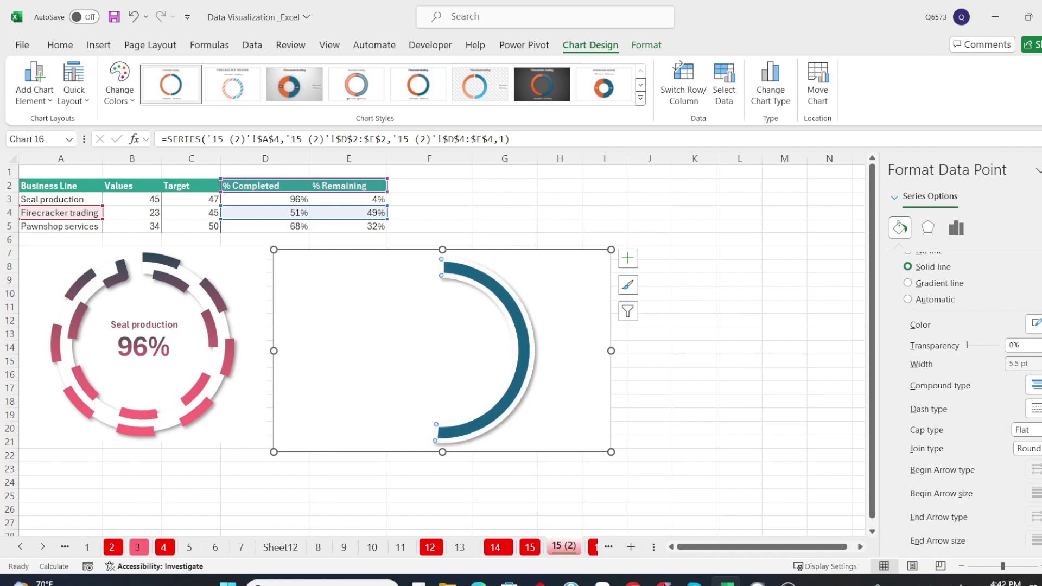
key("Up")
key("Up")
key("Up")
key("Up")
key("Up")
key("Up")
key("Up")
key("Up")
key("Up")
key("Up")
key("Up")
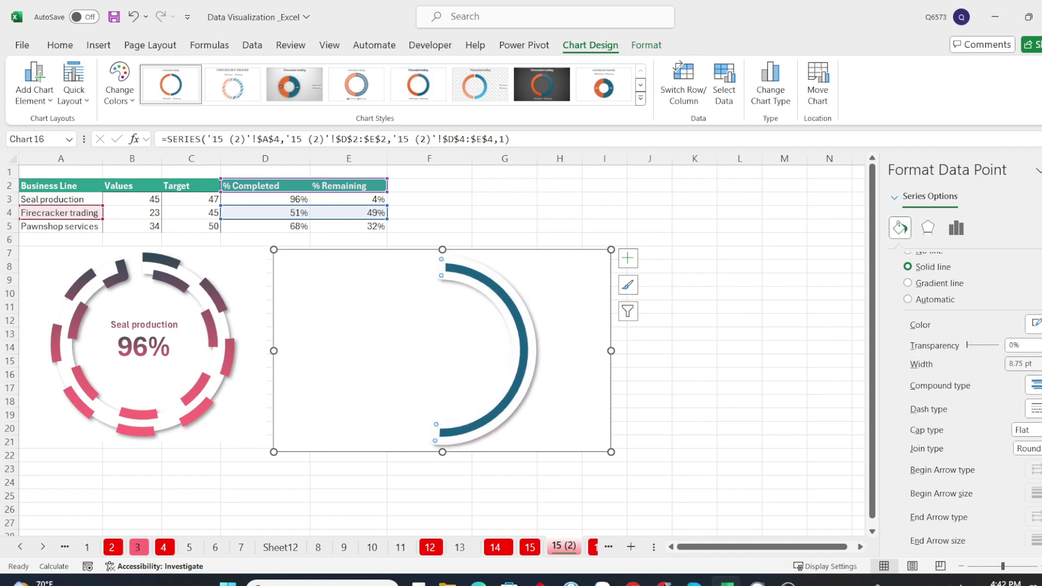
key("Up")
key("Up")
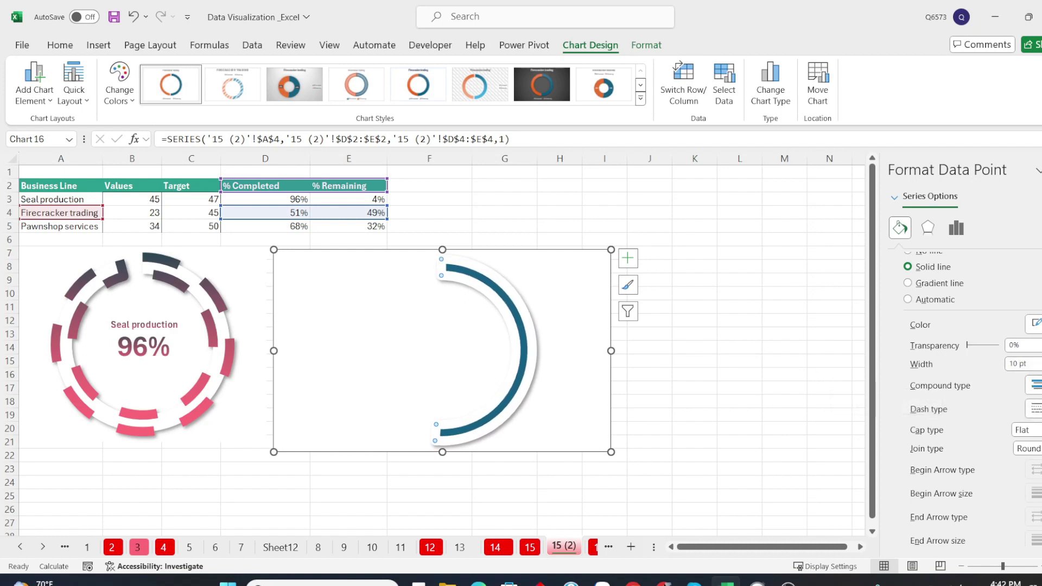
left_click(1034, 409)
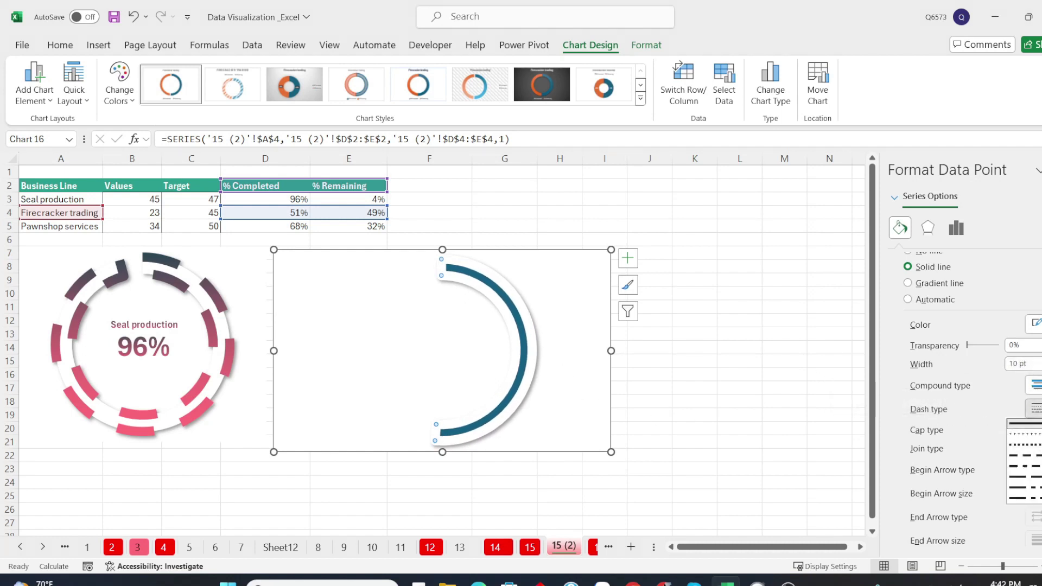
left_click(1036, 459)
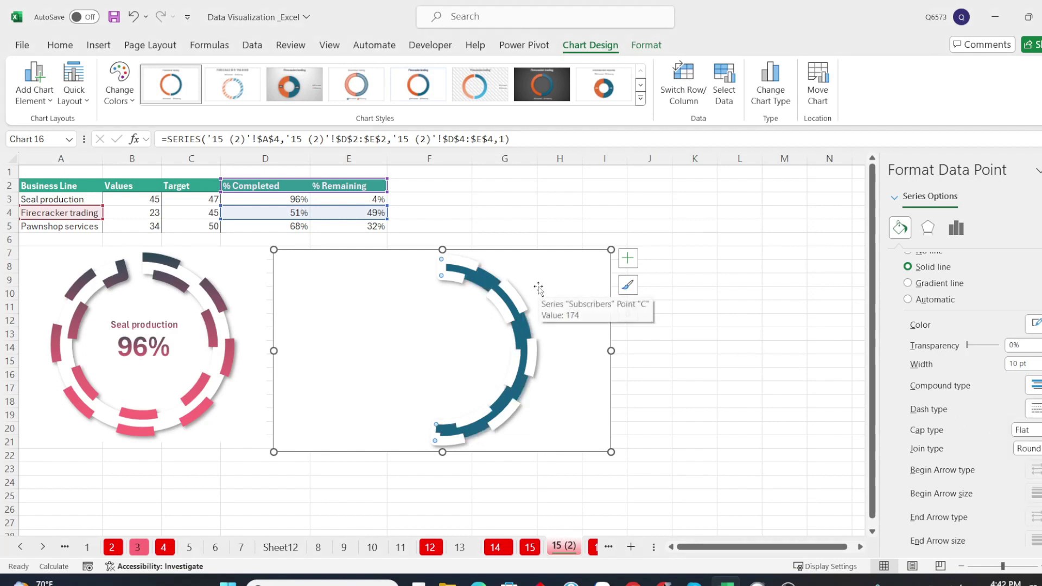
scroll(955, 329, "up", 3)
scroll(954, 330, "up", 1)
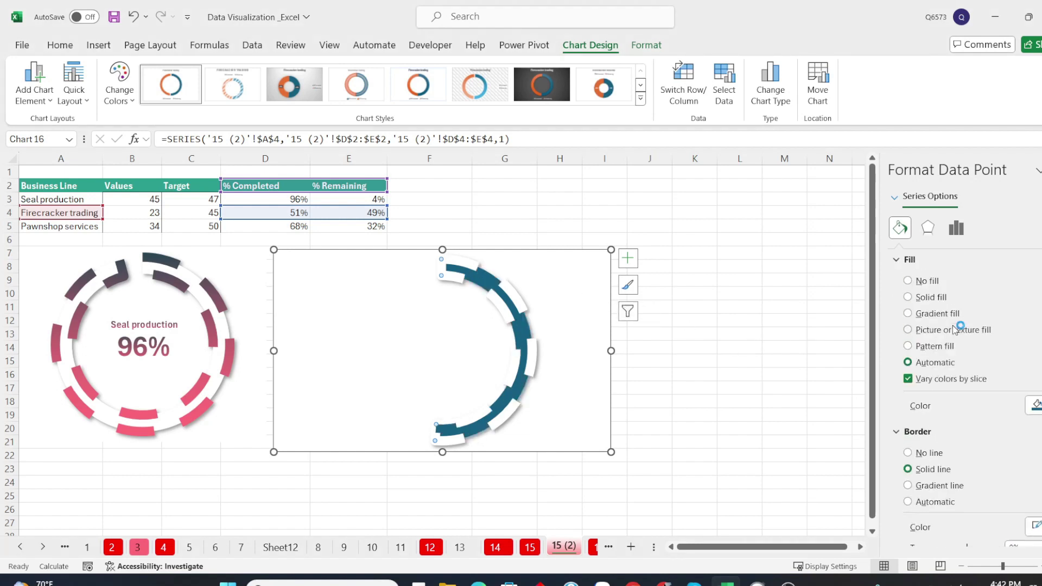
Unfill the progress slice and give its outline a gradient line with middle stops removed
left_click(908, 281)
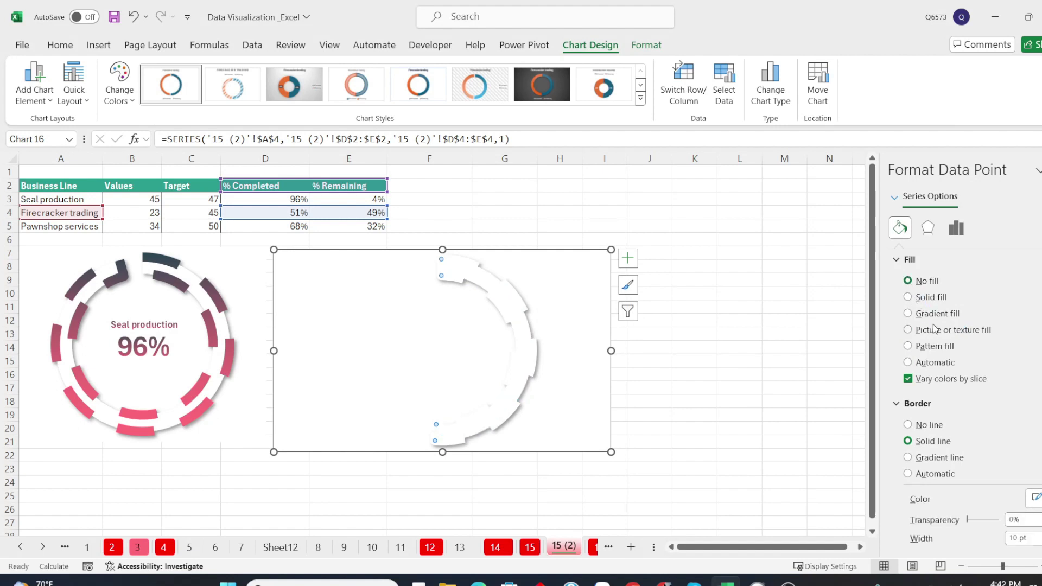
scroll(955, 380, "down", 2)
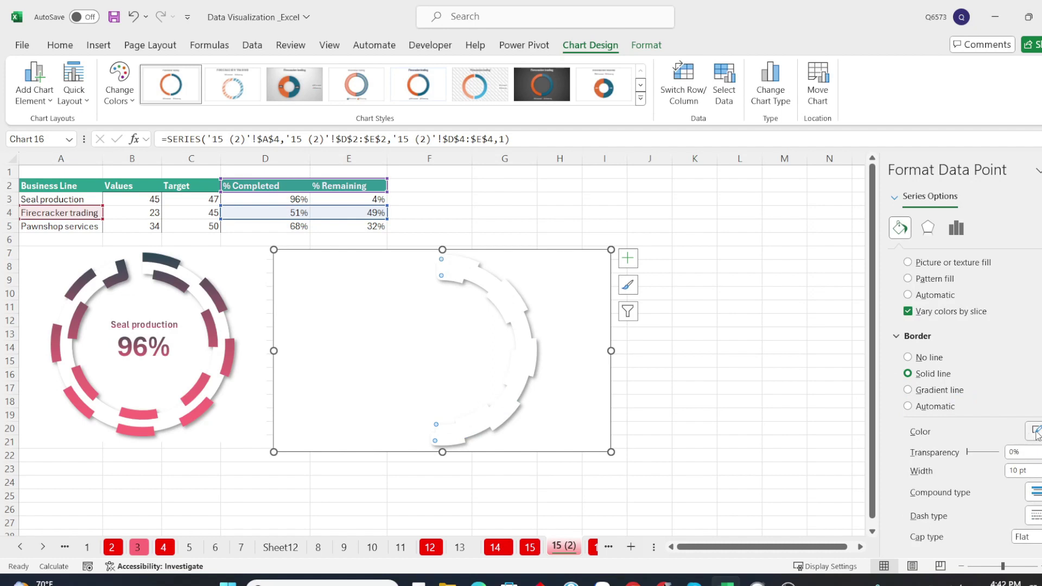
left_click(943, 392)
scroll(971, 407, "down", 3)
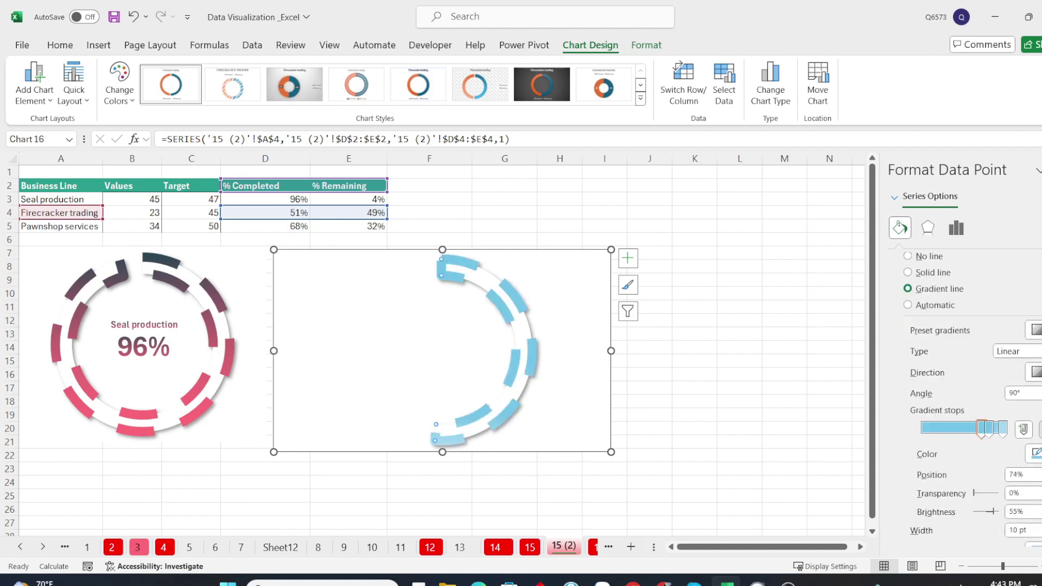
left_click_drag(989, 429, 921, 428)
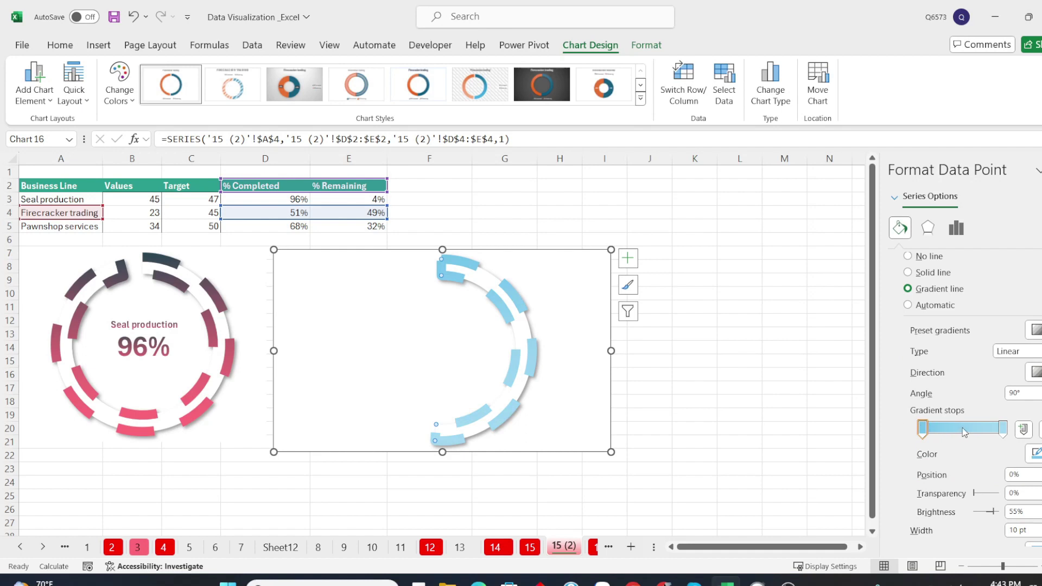
Colour the gradient's first stop dark purple and its end stop crimson
left_click(1034, 454)
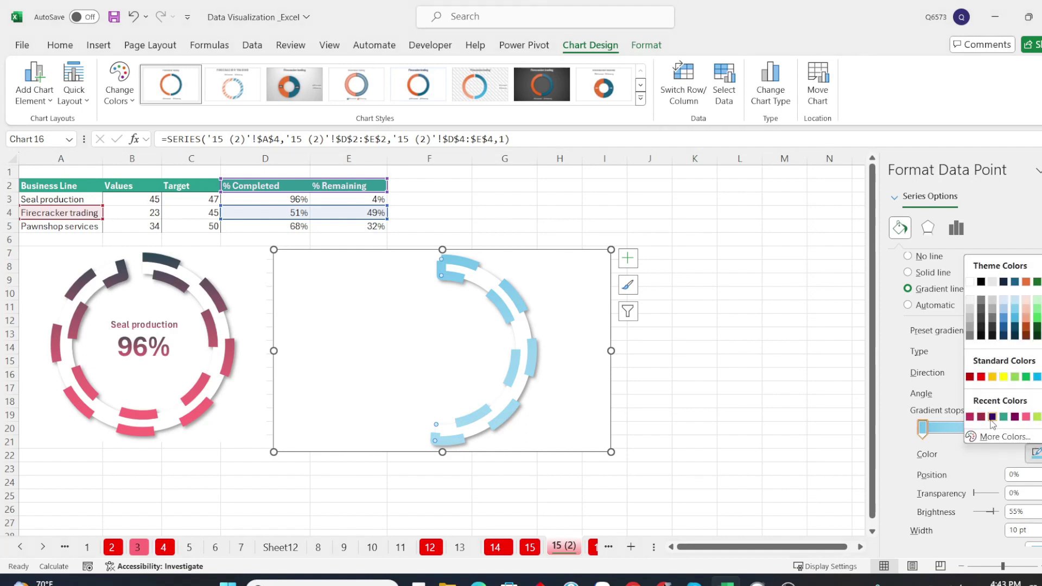
left_click(992, 417)
left_click(1009, 428)
left_click(1034, 454)
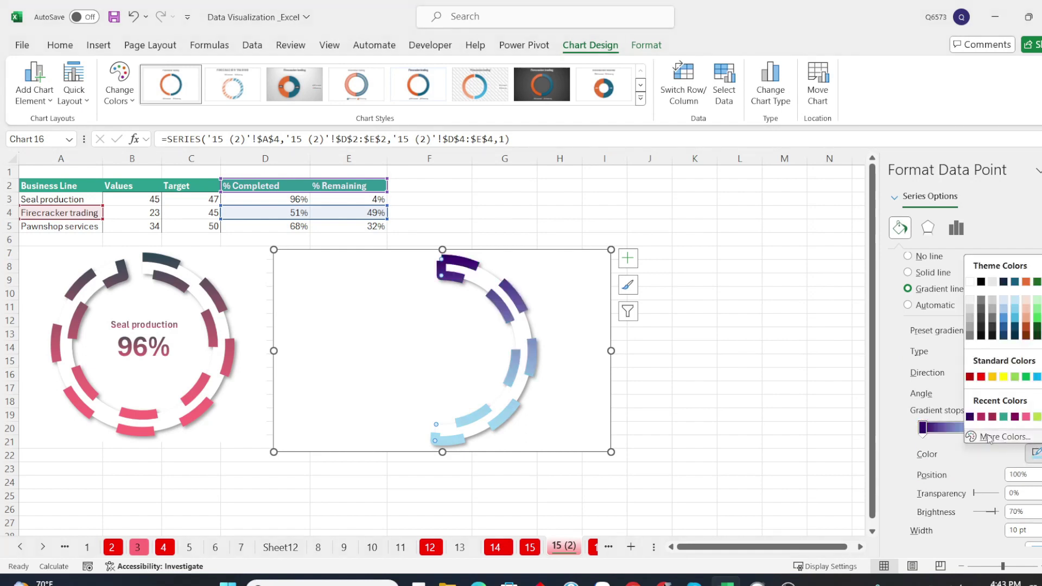
left_click(981, 417)
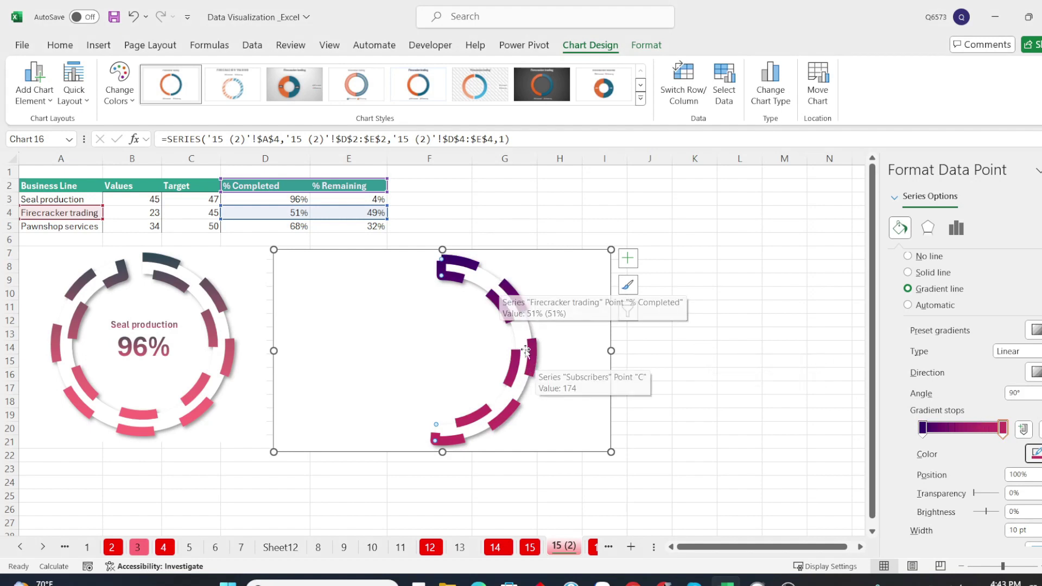
In Chrome, find the #022F40/#38AECC palette and copy 022F40 before returning to Excel
mouse_move(633, 583)
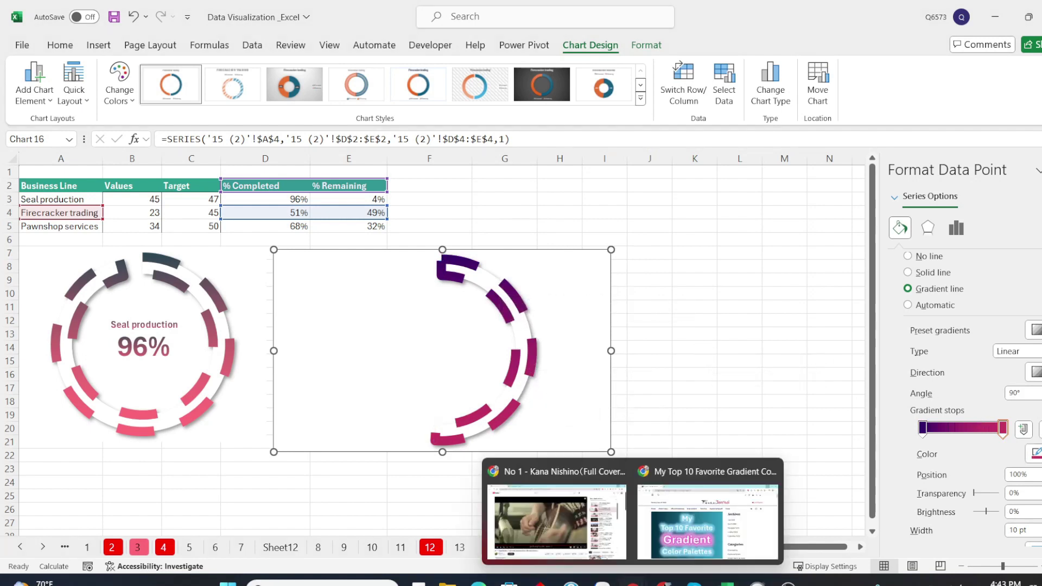
left_click(707, 521)
scroll(598, 364, "down", 5)
scroll(599, 368, "down", 10)
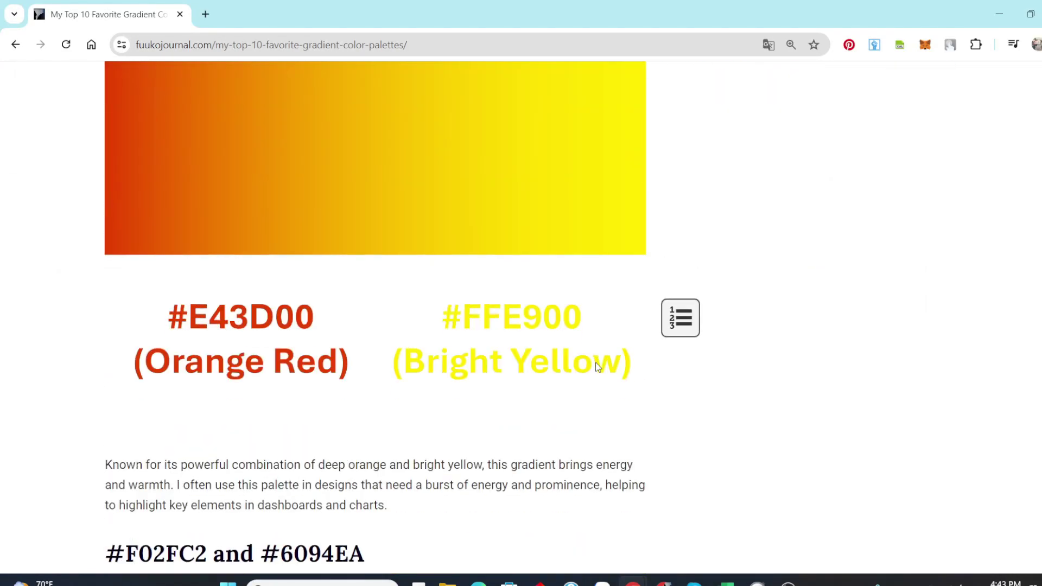
scroll(598, 367, "down", 20)
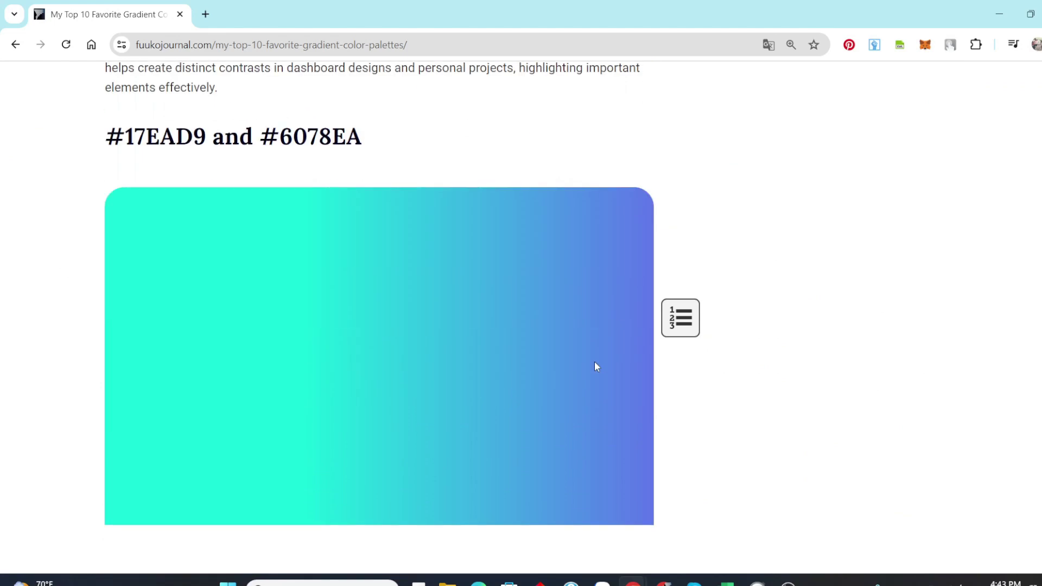
scroll(594, 364, "down", 20)
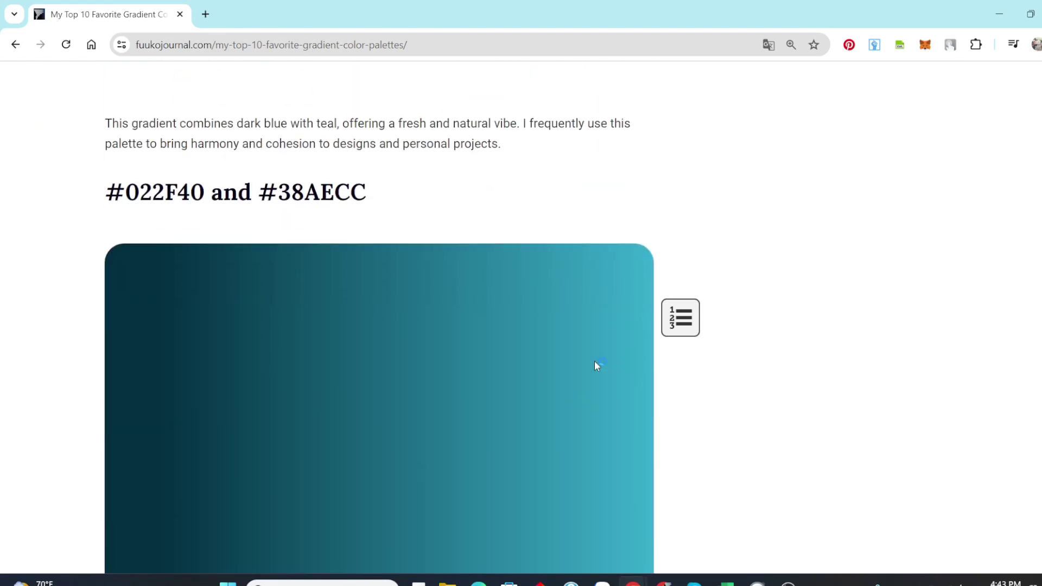
scroll(594, 360, "down", 9)
scroll(594, 360, "up", 8)
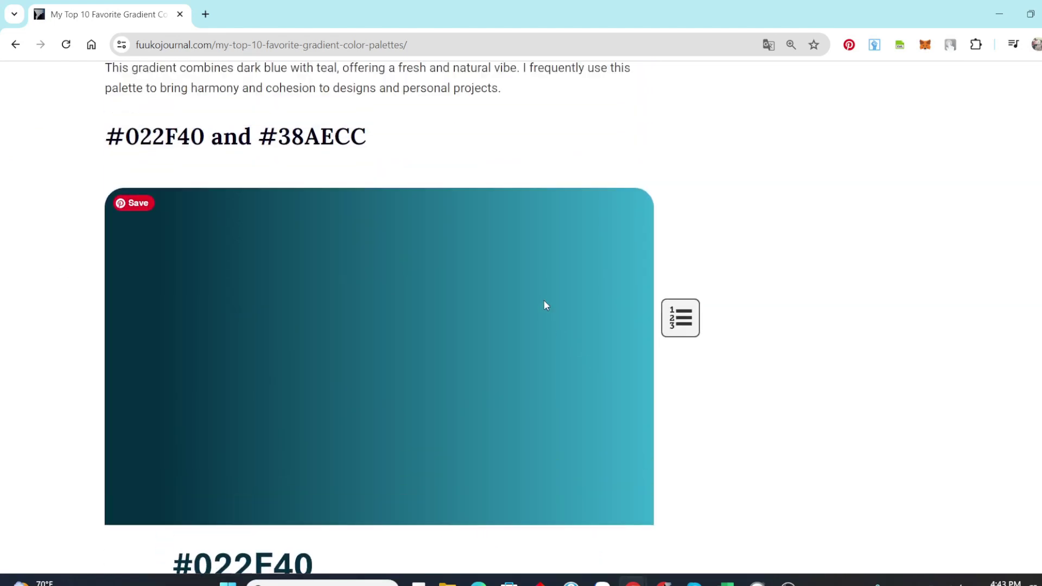
scroll(529, 286, "up", 1)
mouse_move(265, 366)
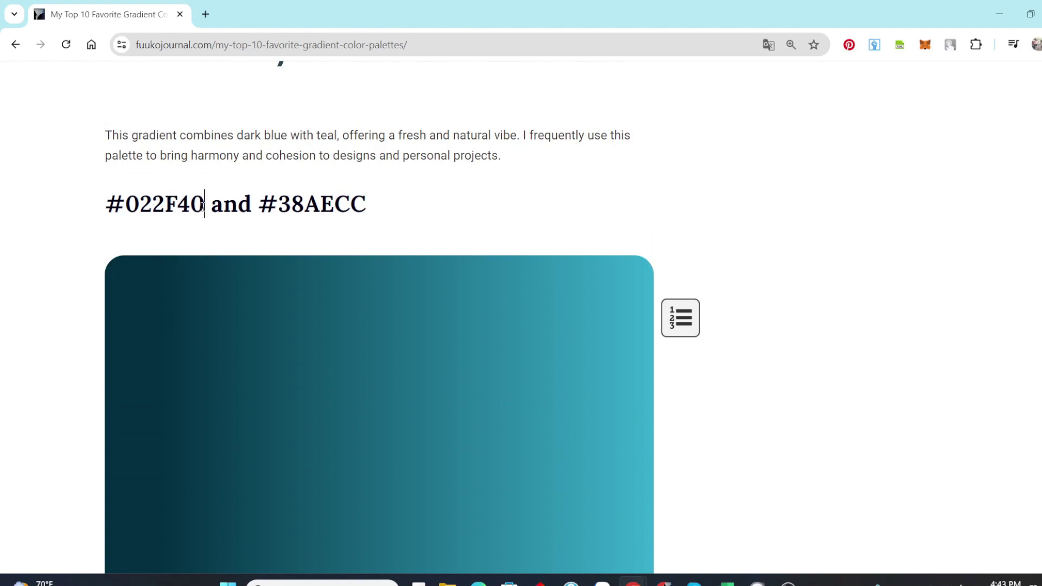
left_click_drag(204, 204, 131, 204)
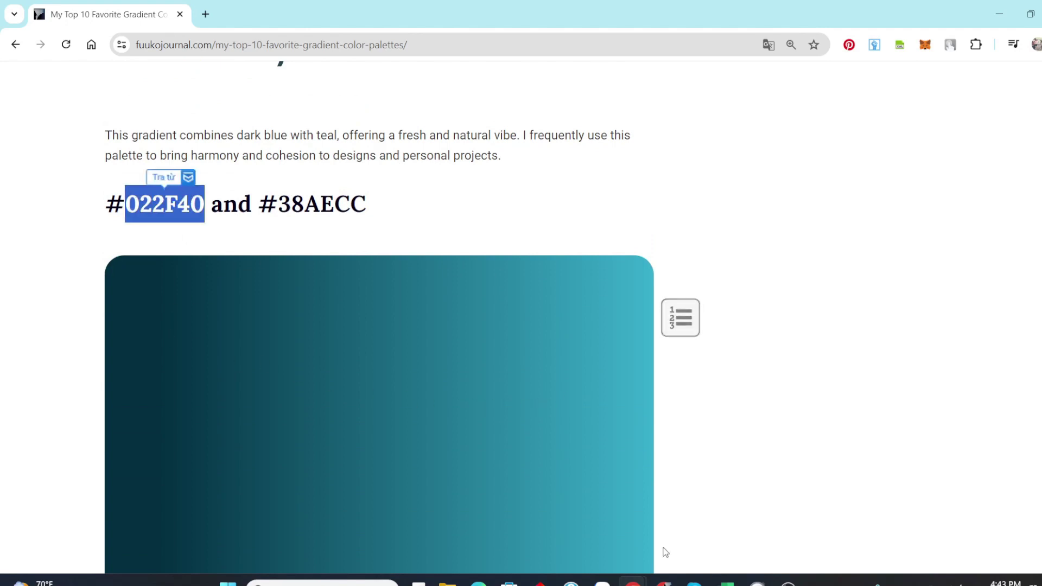
mouse_move(728, 580)
left_click(654, 540)
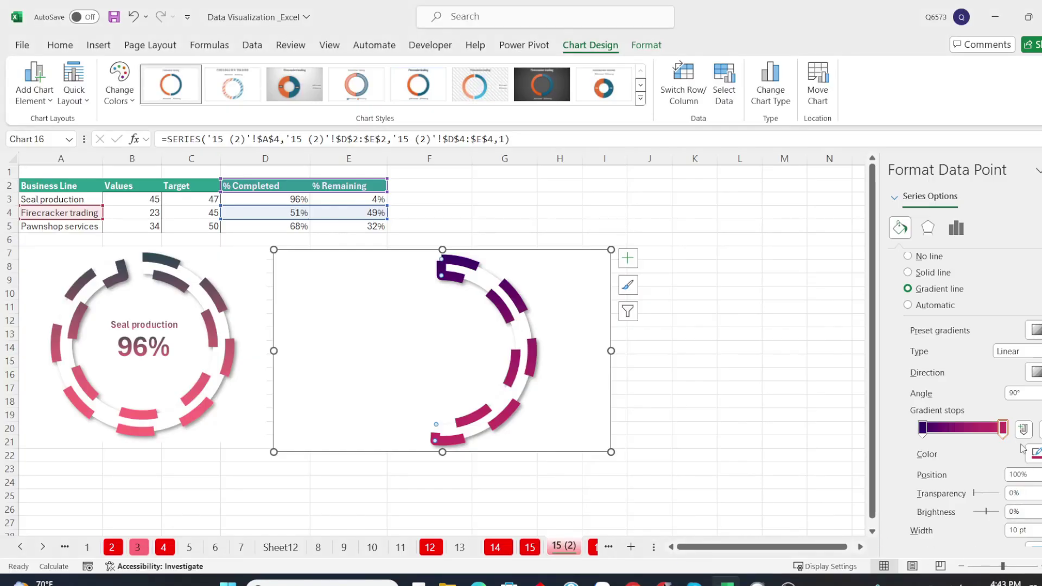
Set the gradient's starting stop to custom hex colour 022F40
left_click(923, 429)
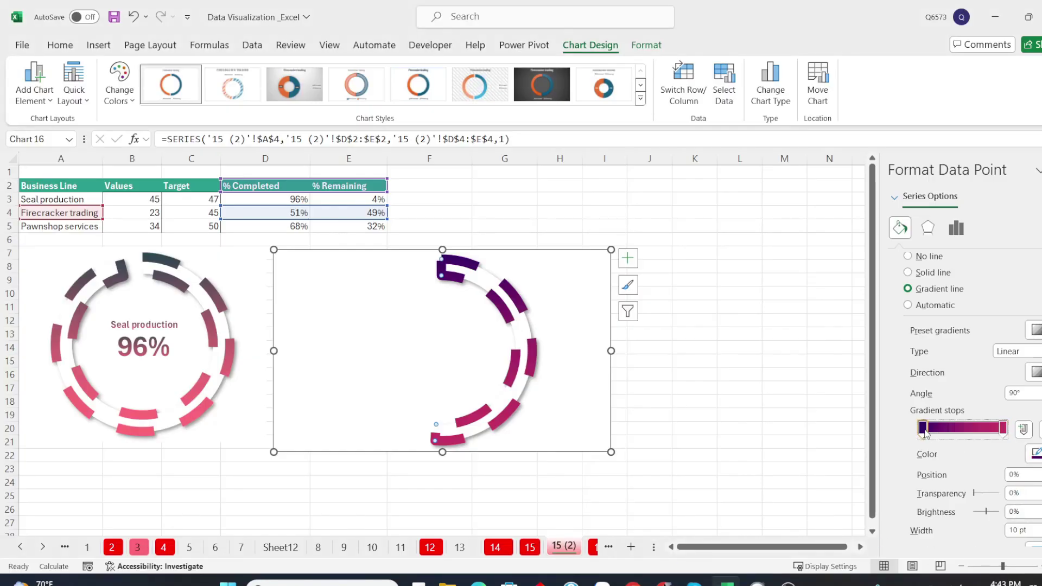
left_click(1033, 456)
left_click(1001, 435)
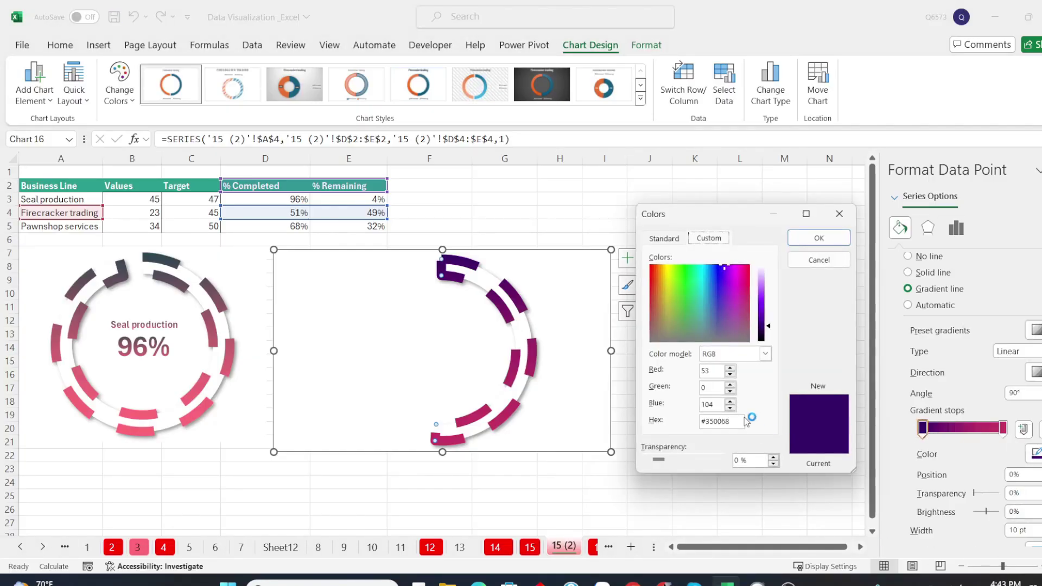
left_click_drag(739, 421, 717, 422)
key("ctrl+v")
left_click(819, 238)
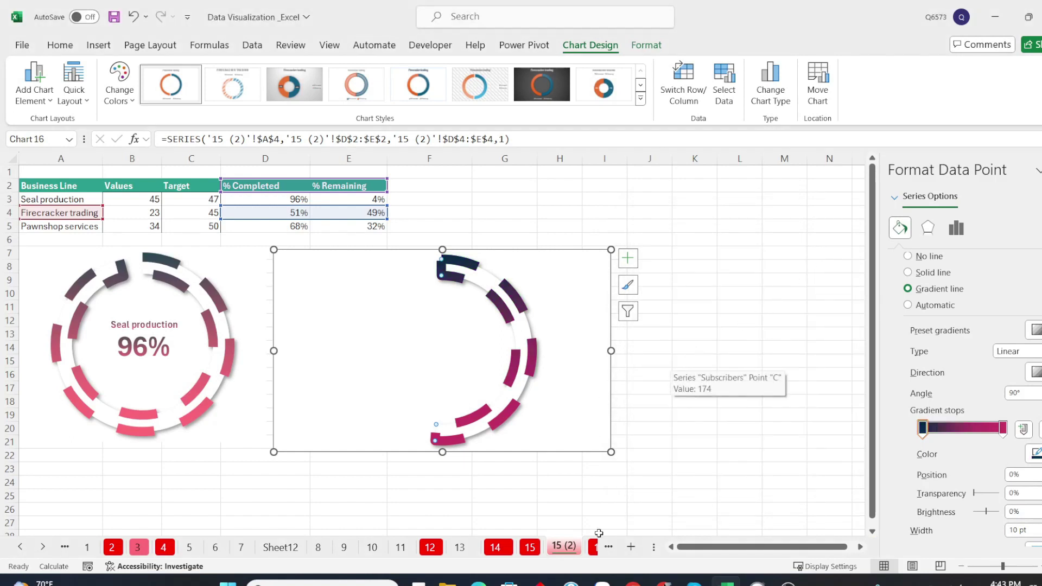
Copy 38AECC from the Chrome article and set the end stop to that teal
left_click(649, 575)
left_click(695, 521)
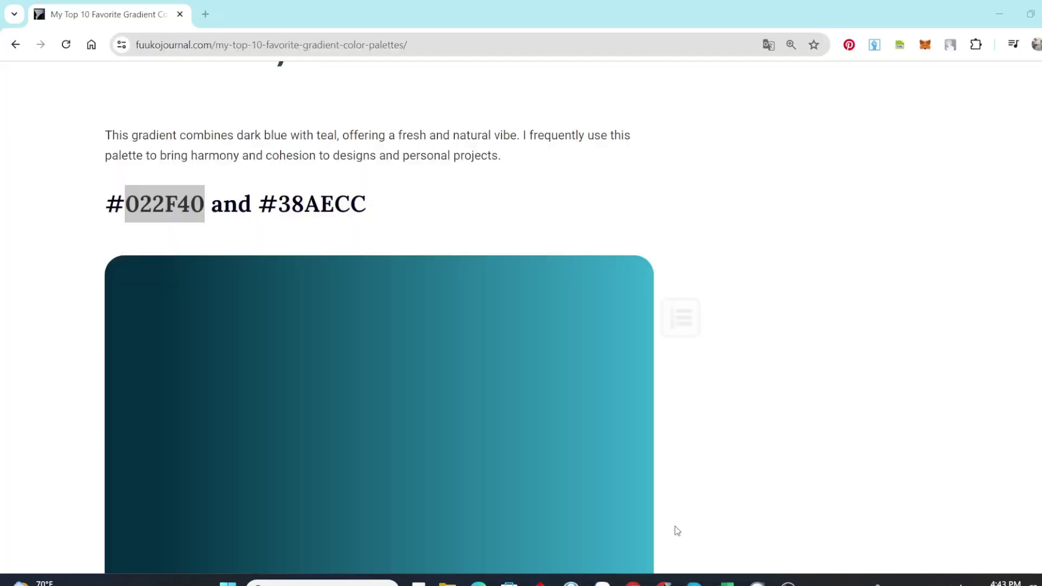
left_click_drag(278, 209, 379, 211)
key("ctrl+c")
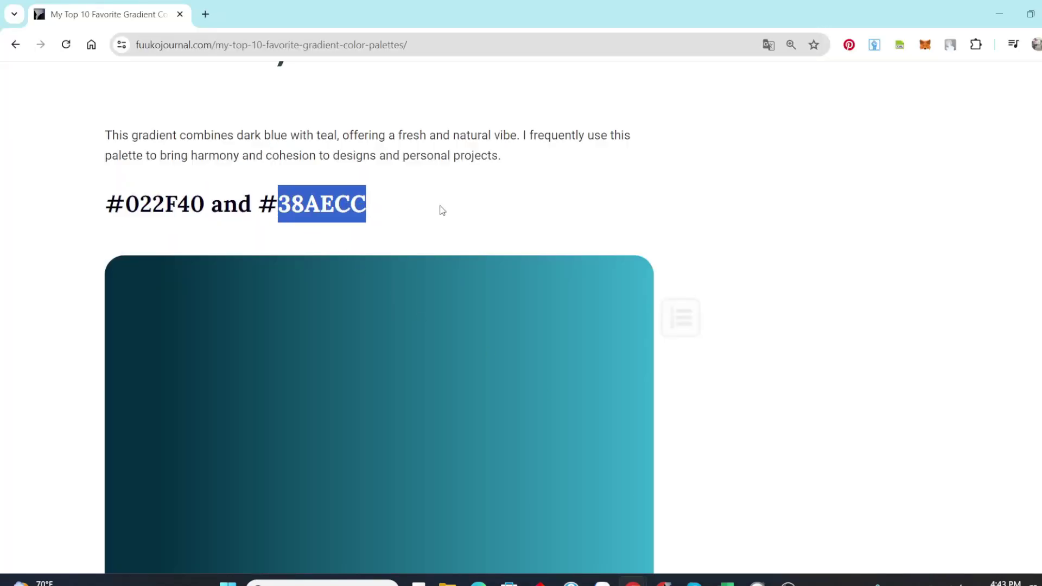
left_click(999, 13)
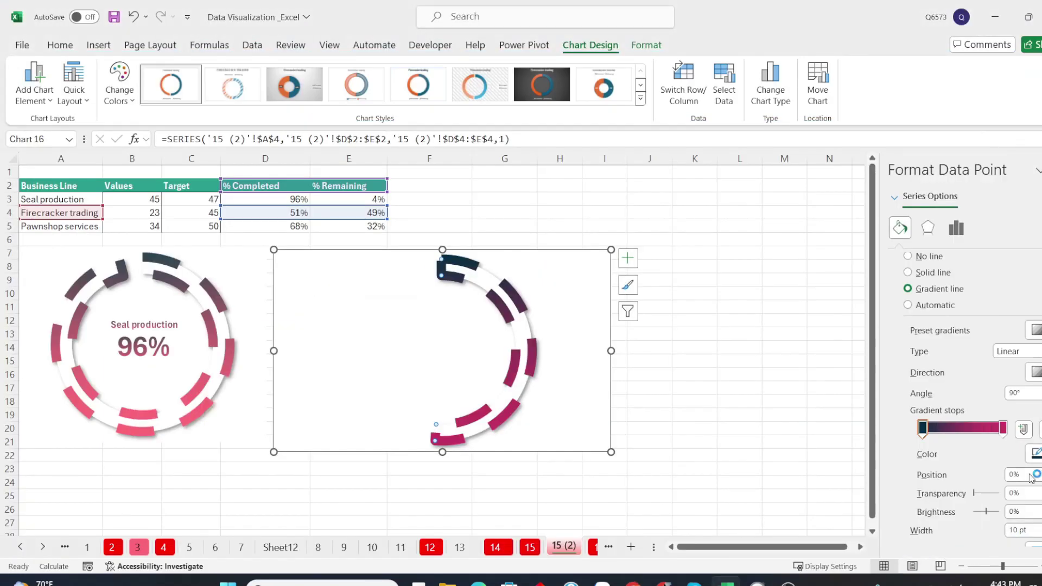
left_click(1003, 428)
left_click(1033, 454)
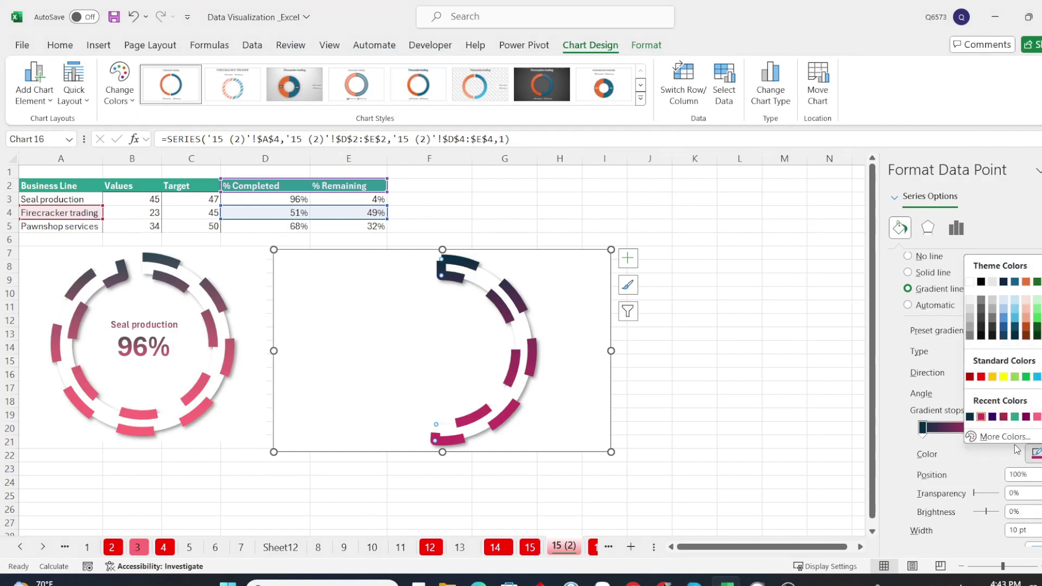
left_click(983, 436)
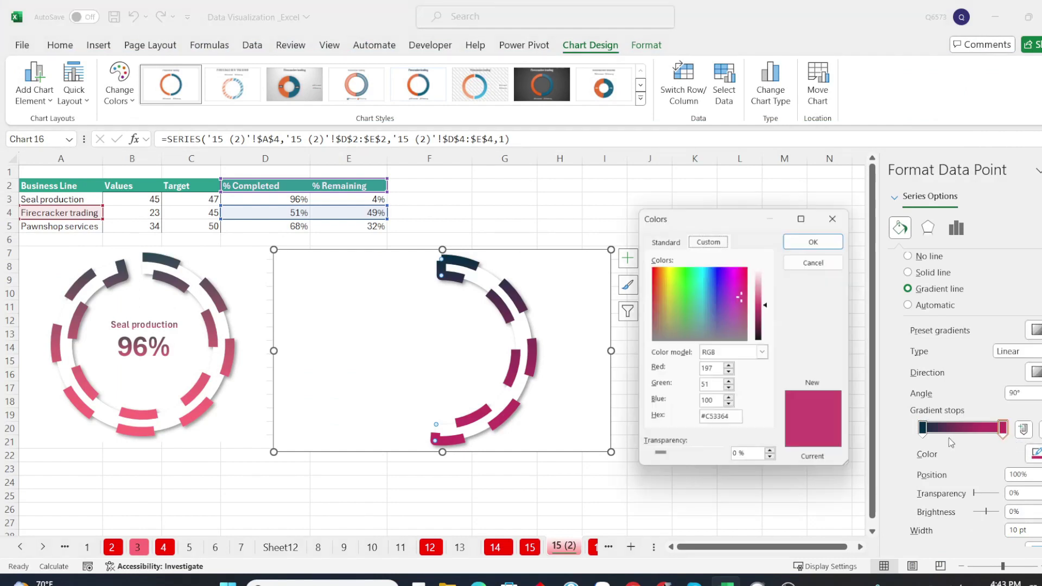
double_click(708, 422)
key("ctrl+v")
left_click(814, 237)
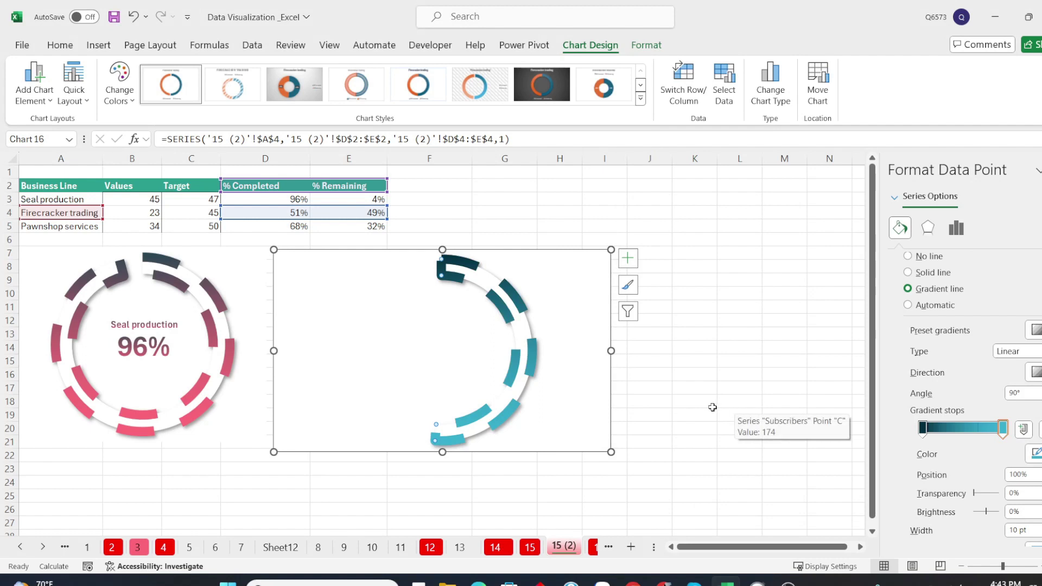
Remove the Firecracker trading chart's outer border
left_click(594, 363)
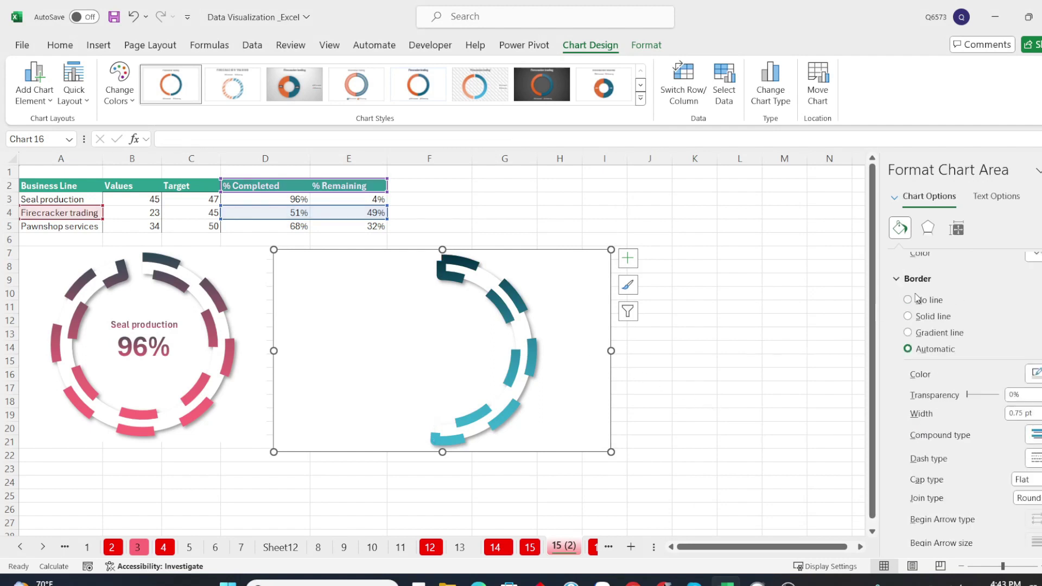
scroll(1010, 281, "up", 3)
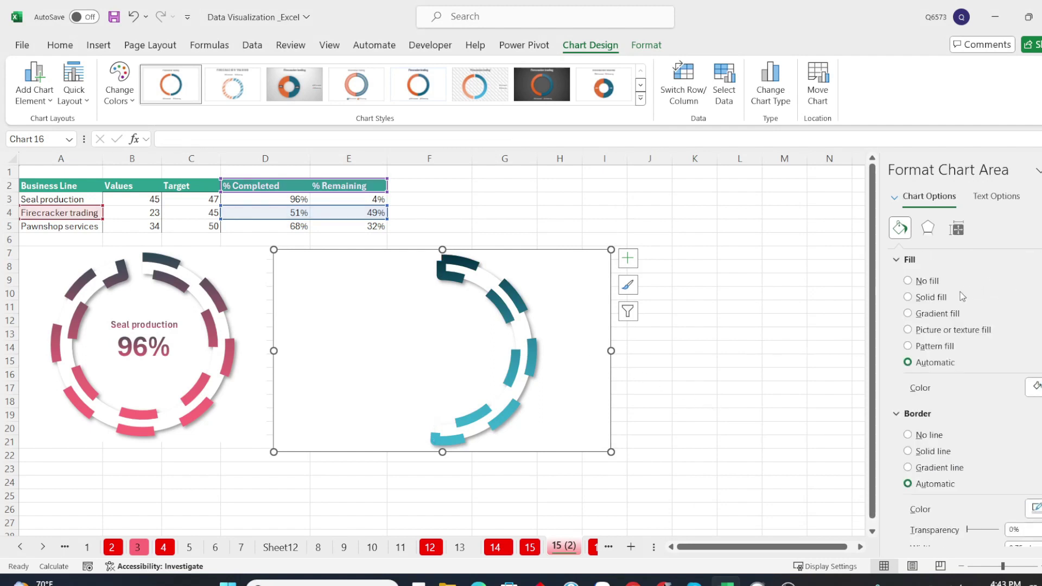
left_click(930, 435)
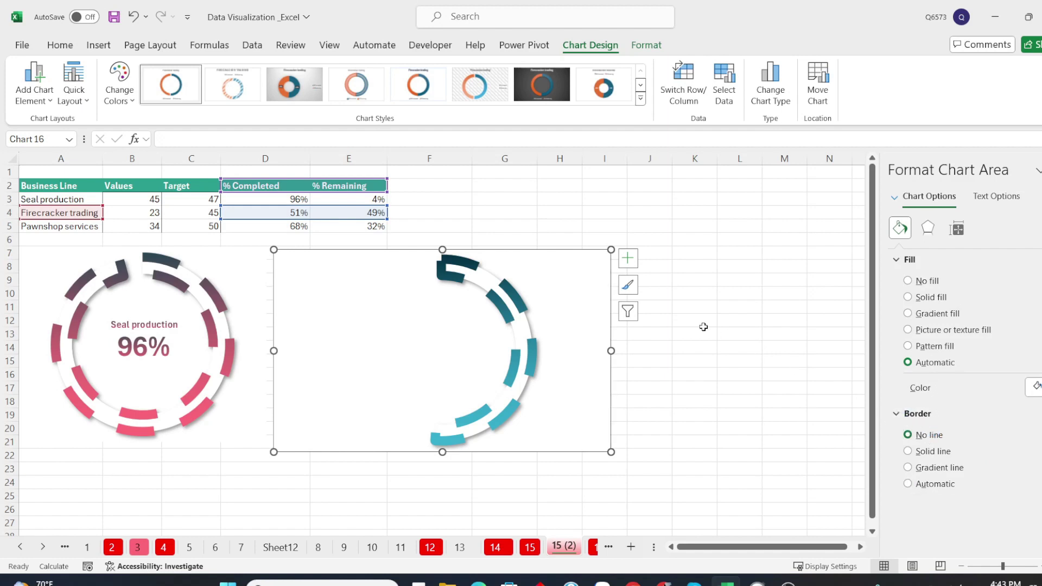
left_click(696, 328)
left_click(603, 341)
left_click(671, 361)
left_click(675, 340)
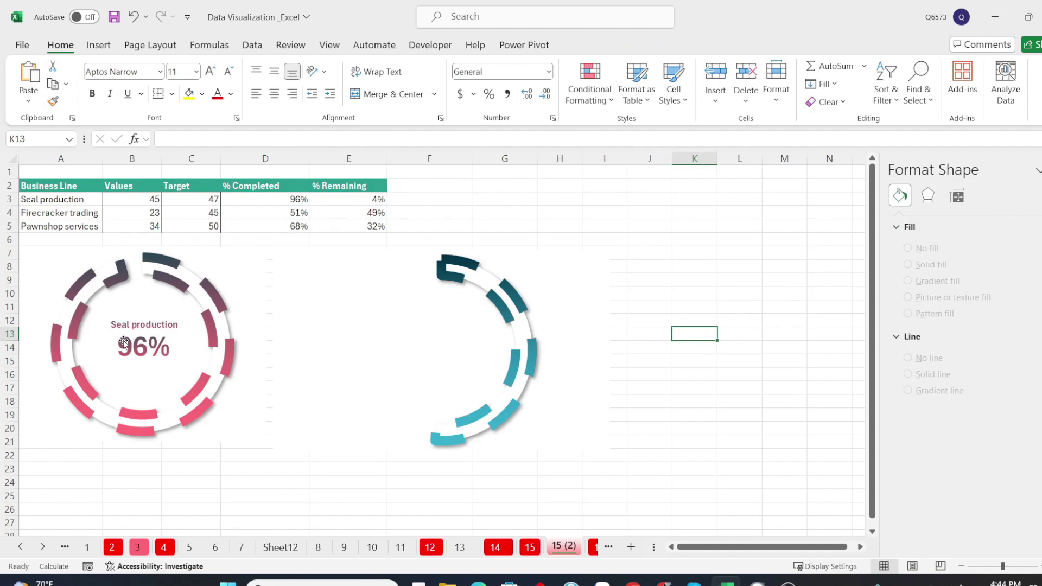
Draw a text box inside the centre of the Firecracker ring
left_click(99, 47)
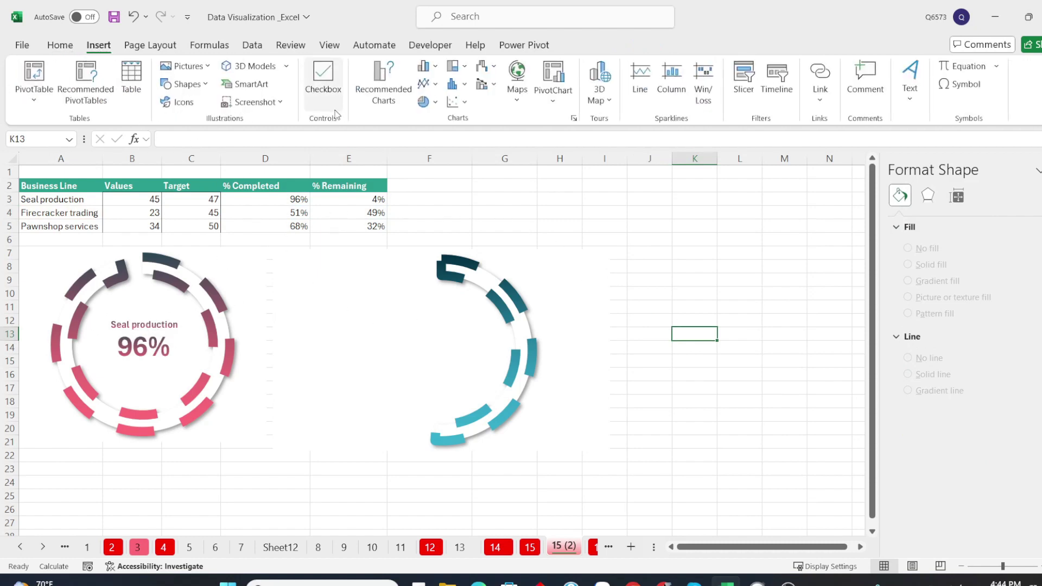
left_click(185, 84)
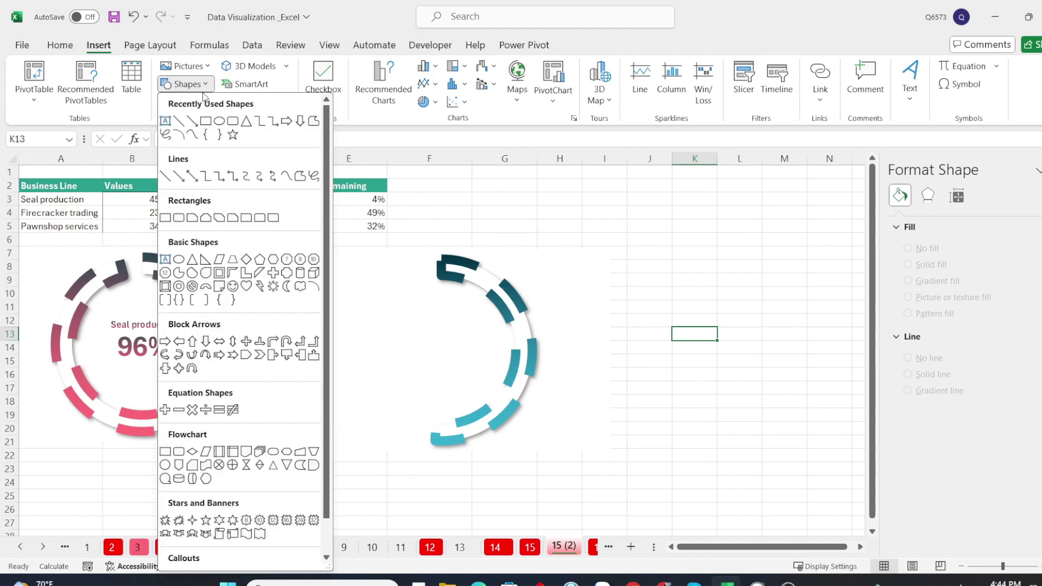
left_click(164, 122)
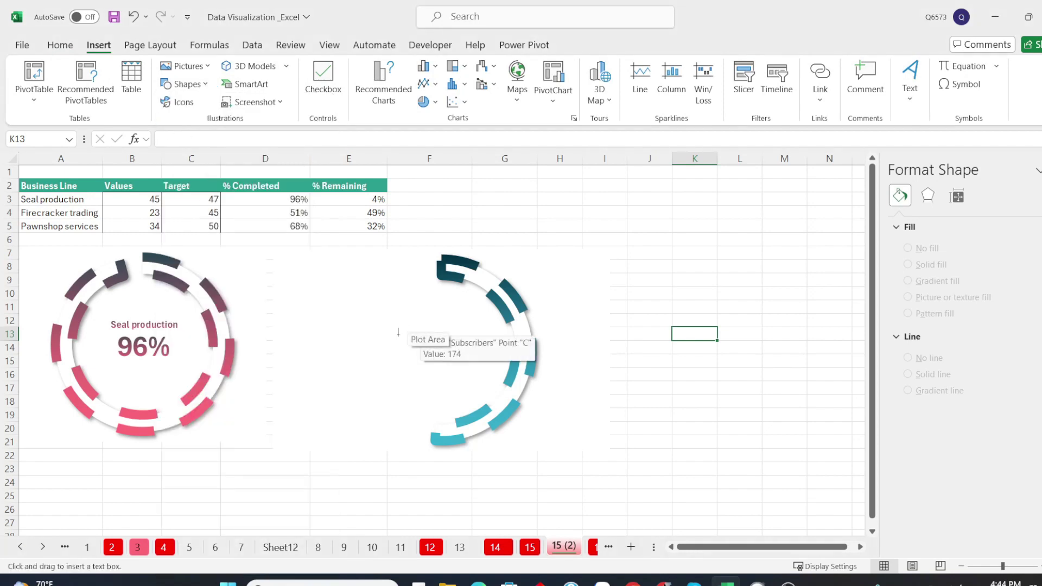
left_click_drag(398, 332, 503, 364)
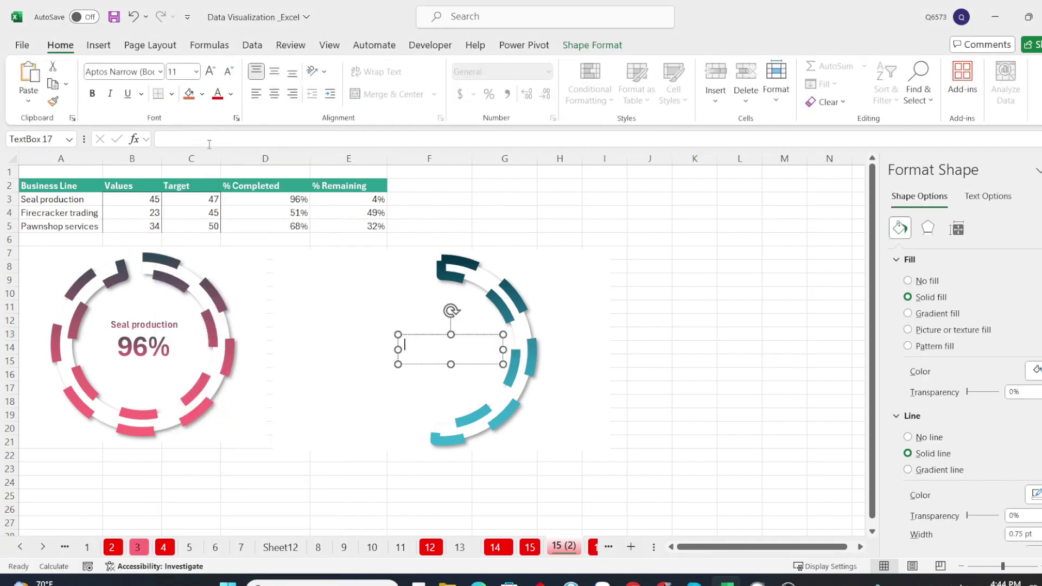
Link the text box to =$D$4 and give it no fill and no outline
left_click(228, 139)
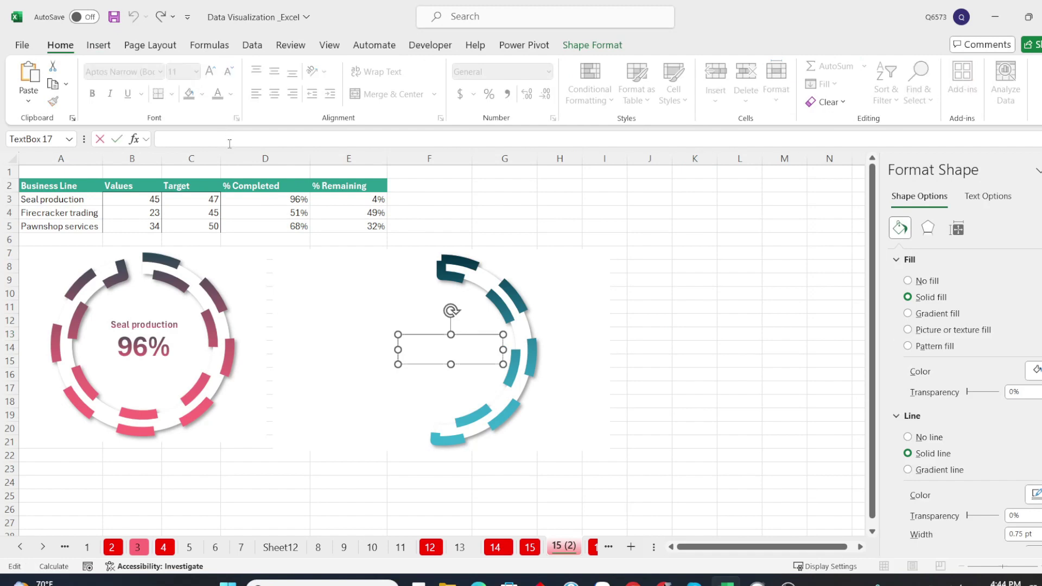
type("=")
left_click(281, 214)
key("Return")
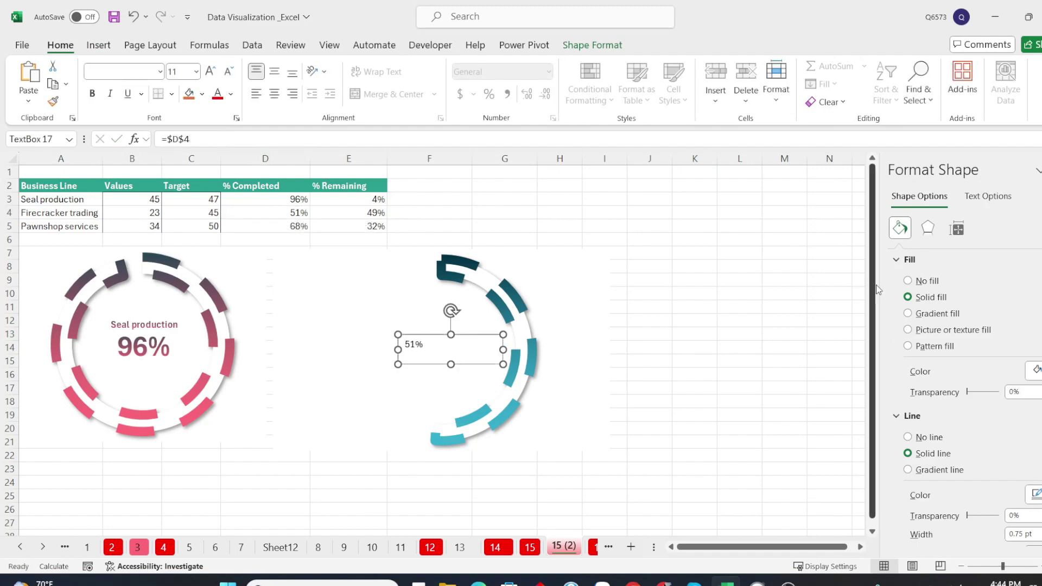
left_click(908, 281)
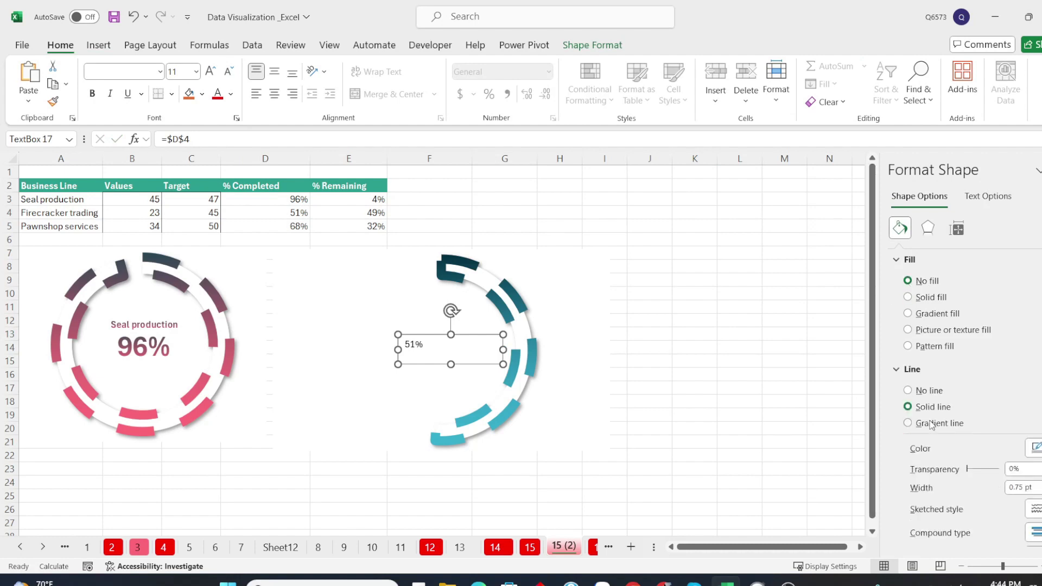
left_click(913, 391)
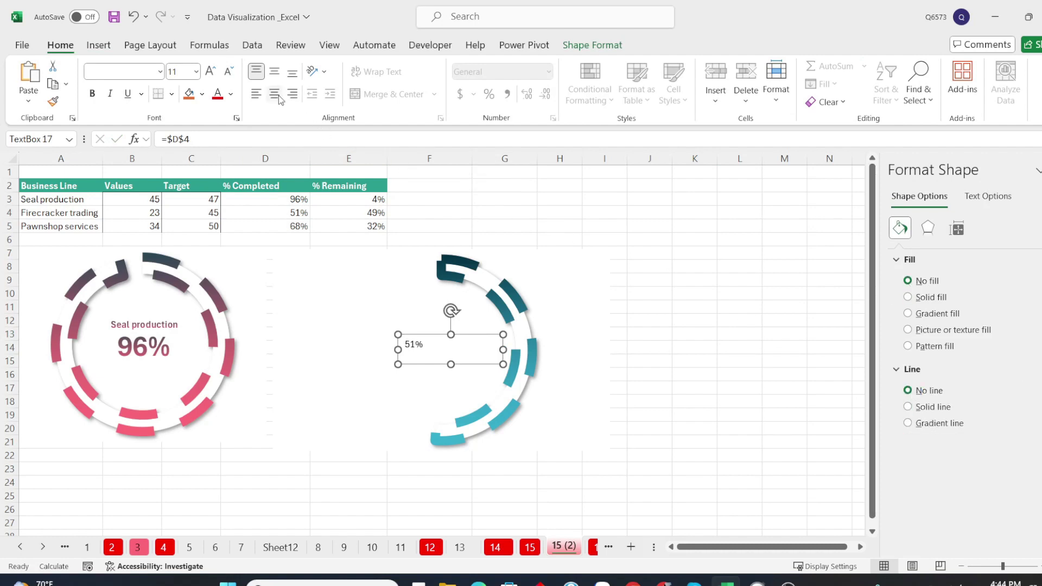
Format the 51% as bold, centred 32 pt text with a teal gradient fill
left_click(210, 71)
left_click(211, 71)
left_click(211, 71)
left_click(210, 71)
left_click(210, 71)
left_click(211, 71)
left_click(210, 71)
left_click(210, 72)
left_click(211, 71)
left_click(210, 71)
left_click(228, 71)
left_click(274, 93)
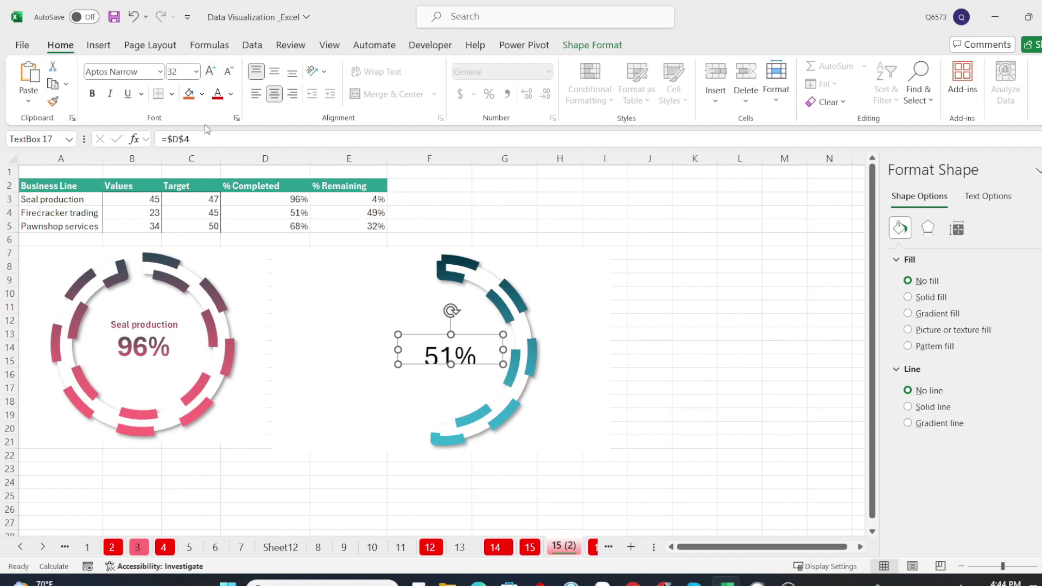
left_click(92, 93)
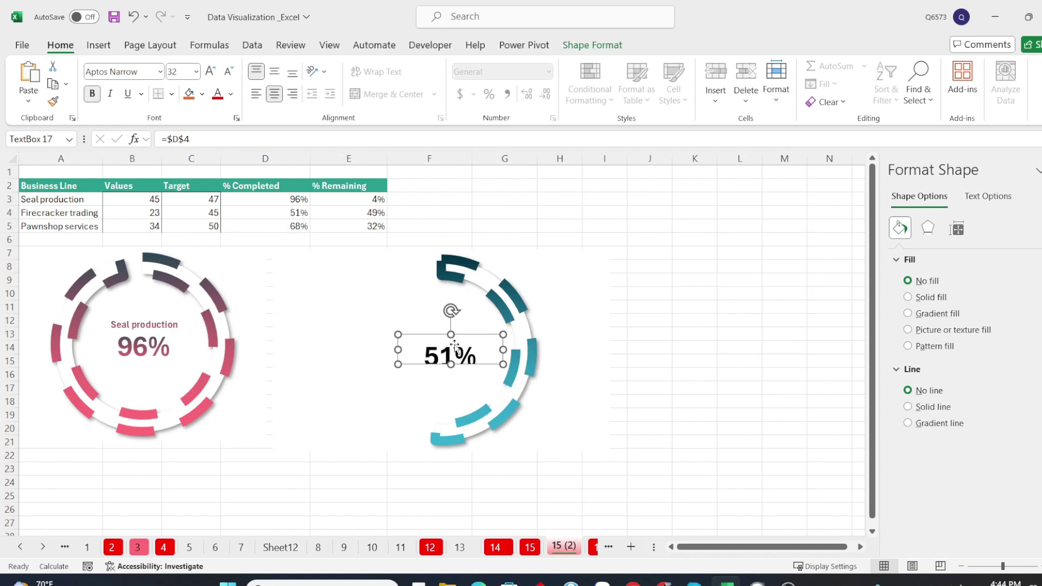
left_click_drag(451, 364, 451, 374)
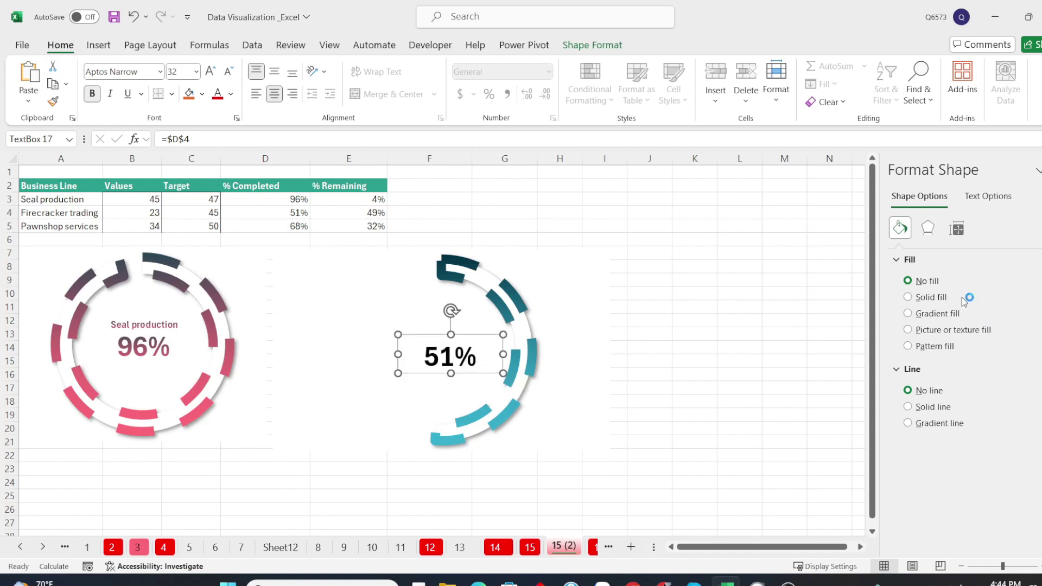
left_click(986, 205)
left_click(918, 313)
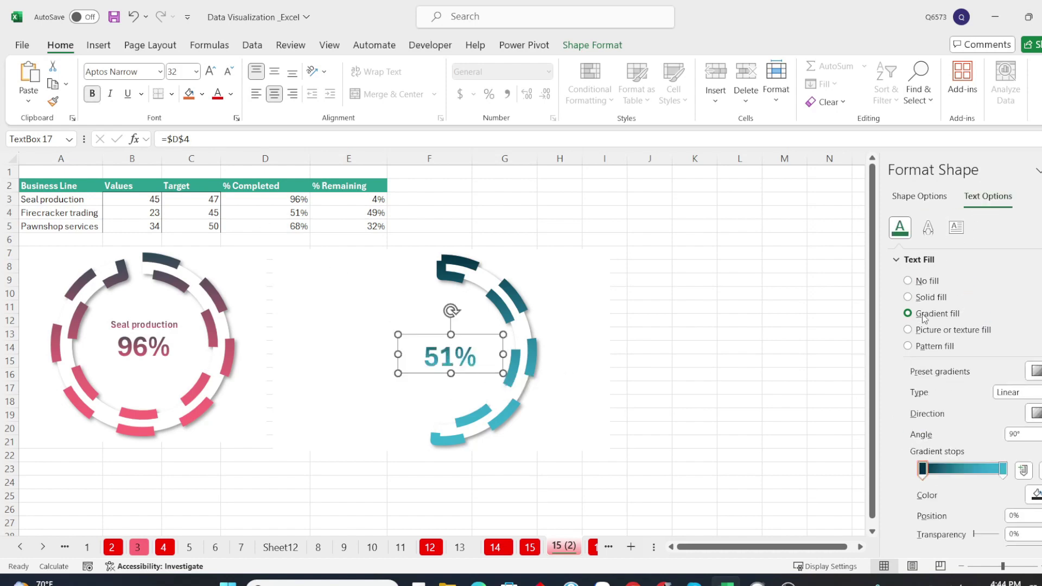
Duplicate the 51% box above itself and relink the copy to =$A$4
left_click(672, 303)
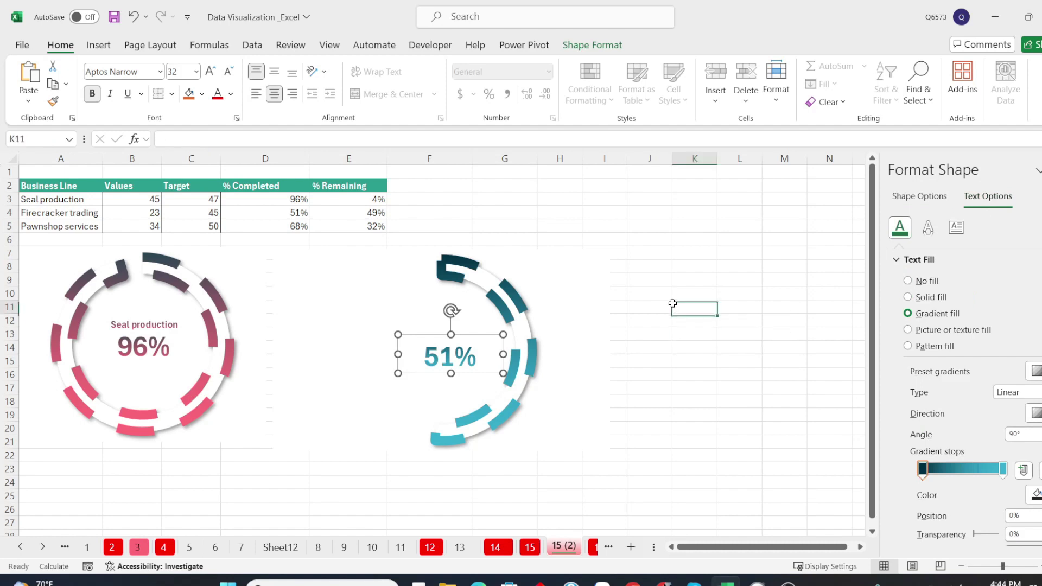
left_click(473, 344)
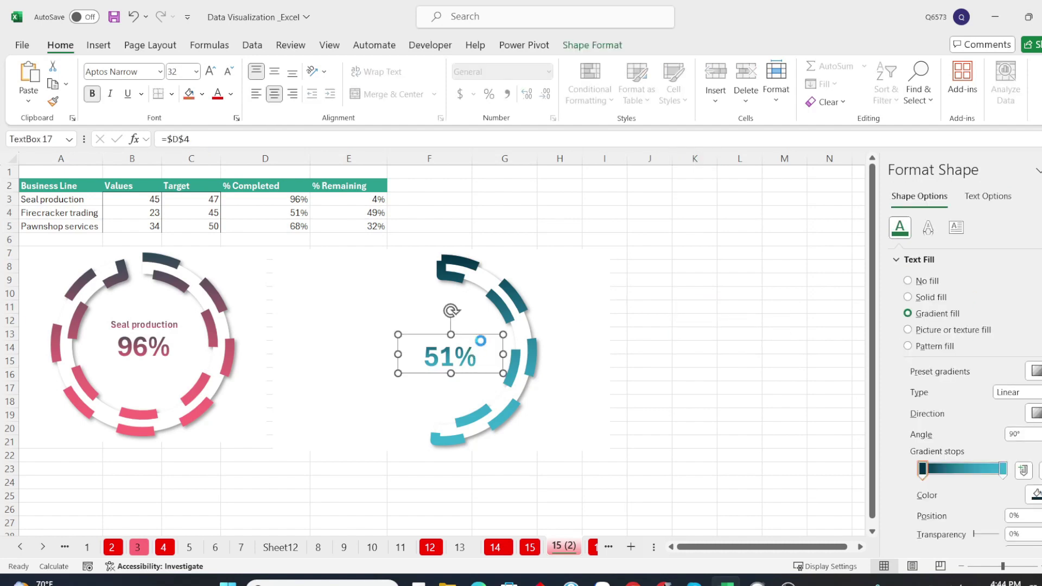
left_click_drag(480, 340, 481, 315)
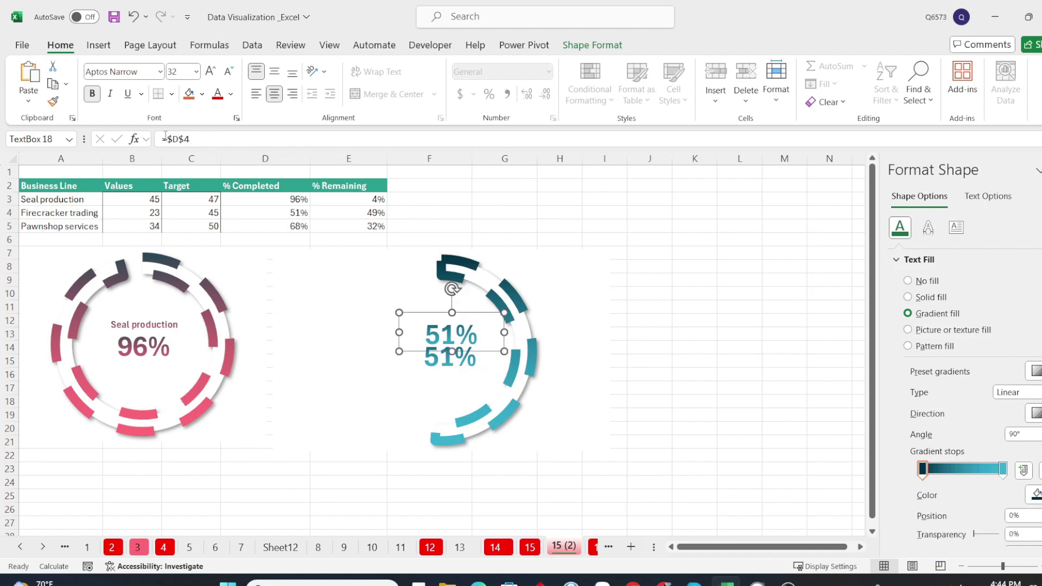
left_click_drag(166, 139, 191, 138)
key("BackSpace")
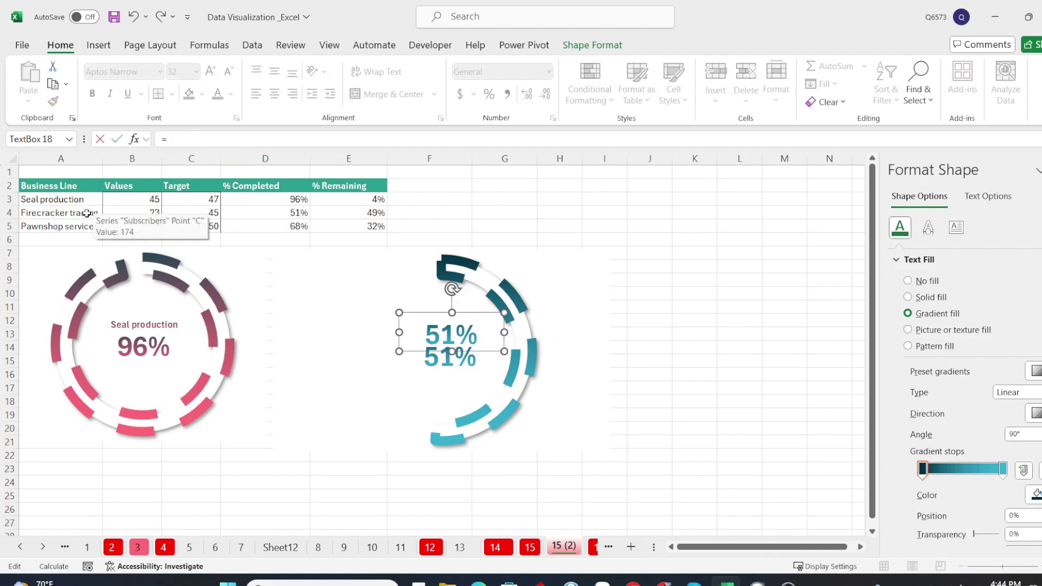
left_click(87, 214)
key("Return")
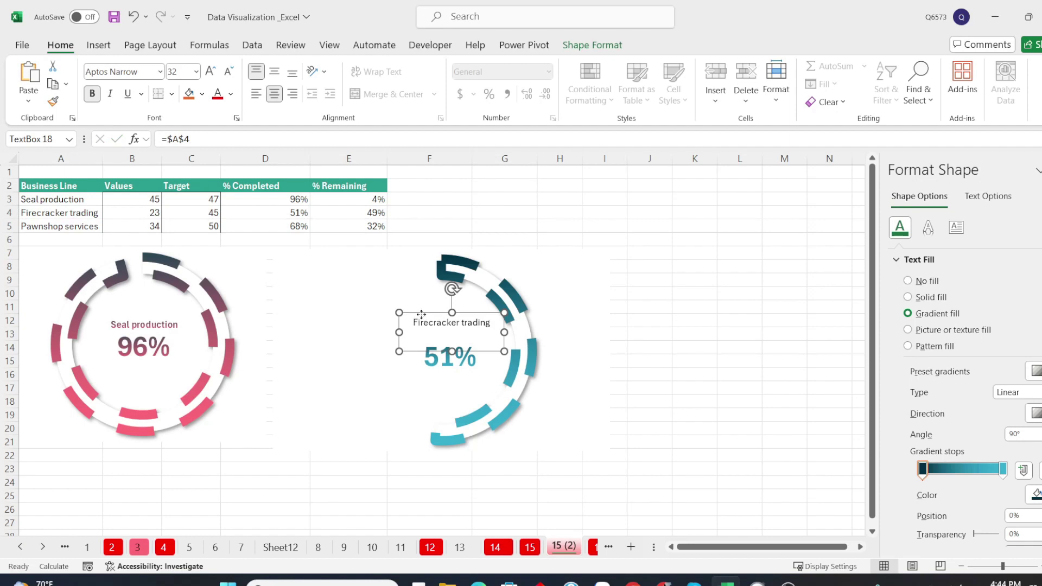
left_click_drag(421, 315, 421, 324)
Make the Firecracker trading title bold with a teal gradient text fill, nudged into place
left_click(91, 94)
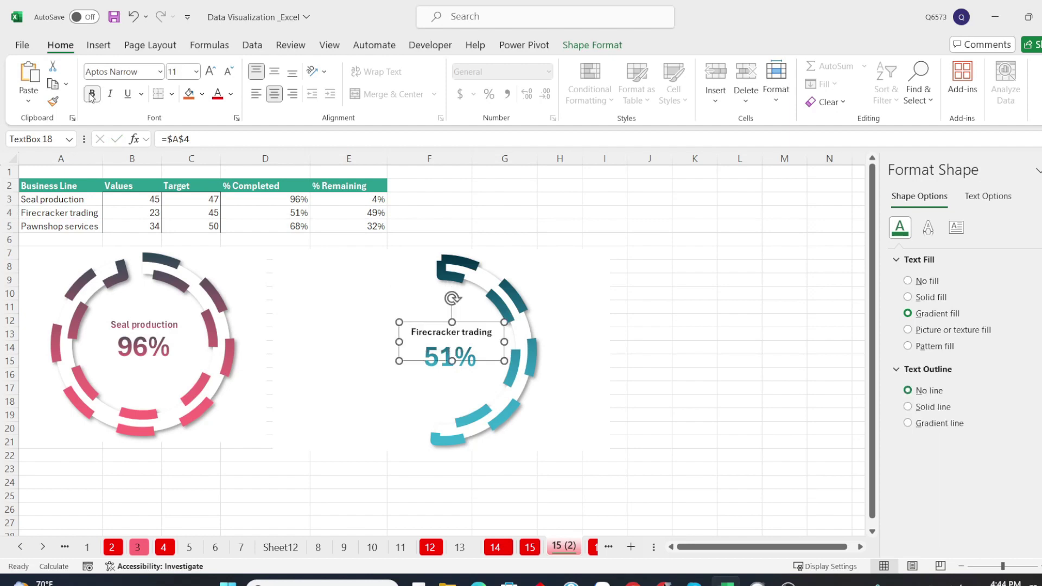
left_click(934, 307)
left_click(931, 297)
left_click(933, 313)
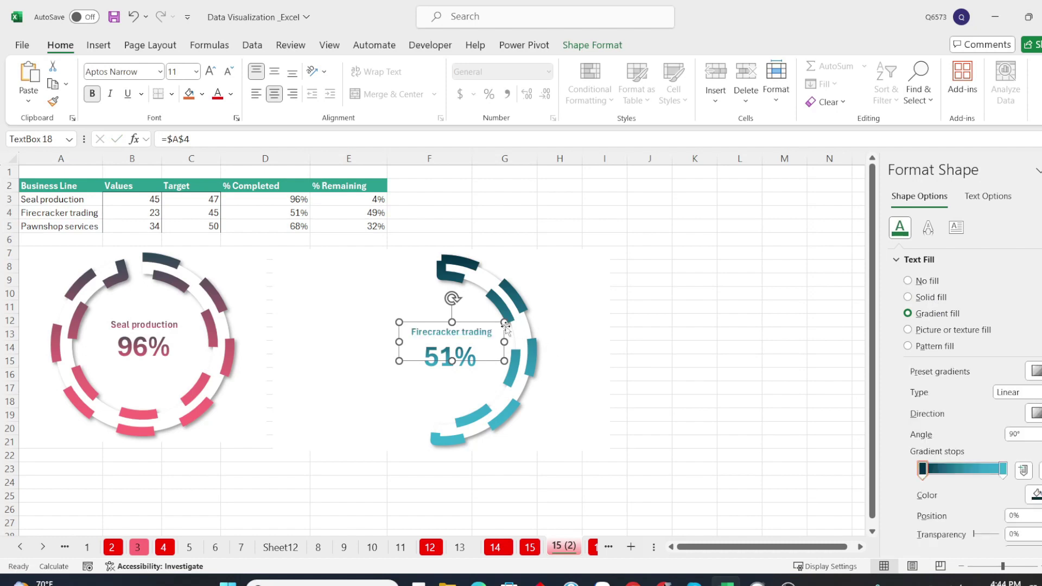
left_click_drag(495, 324, 494, 329)
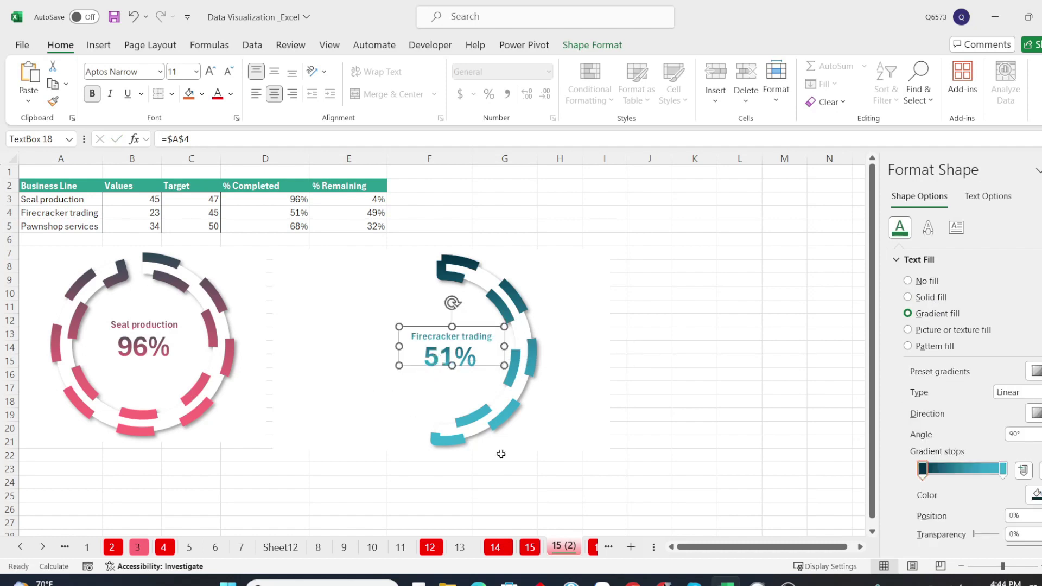
Try selecting the Firecracker trading title and chart directly on the sheet, then clear the selection
left_click(548, 457)
left_click(444, 360)
left_click(427, 351)
left_click(430, 356)
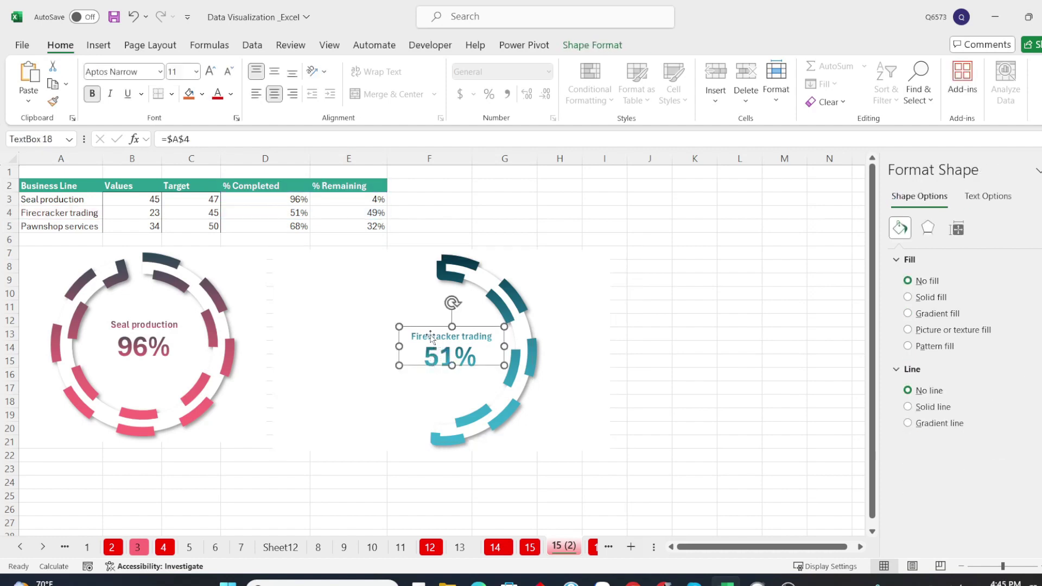
left_click(521, 303, "ctrl")
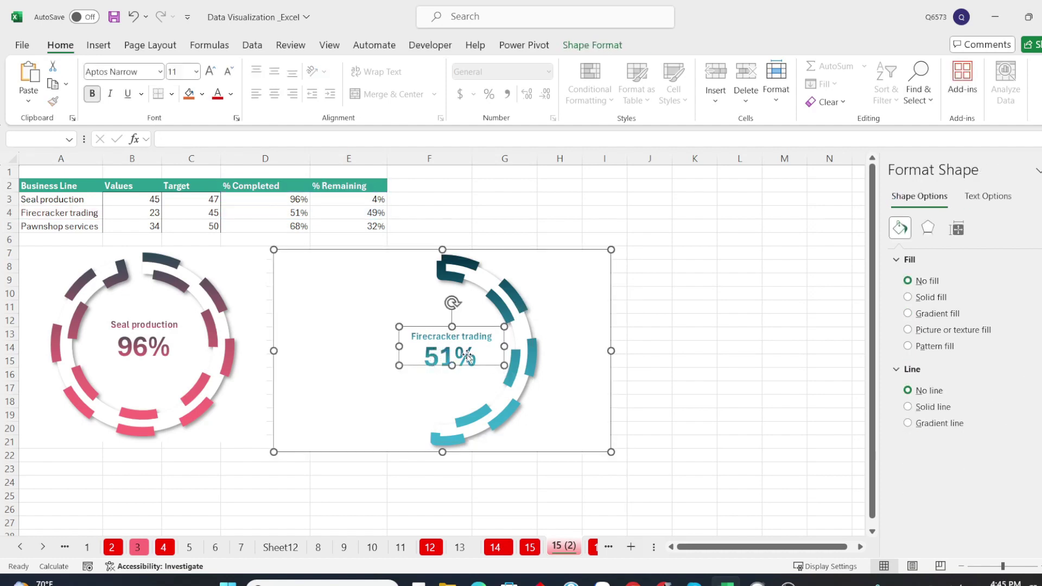
left_click(630, 322)
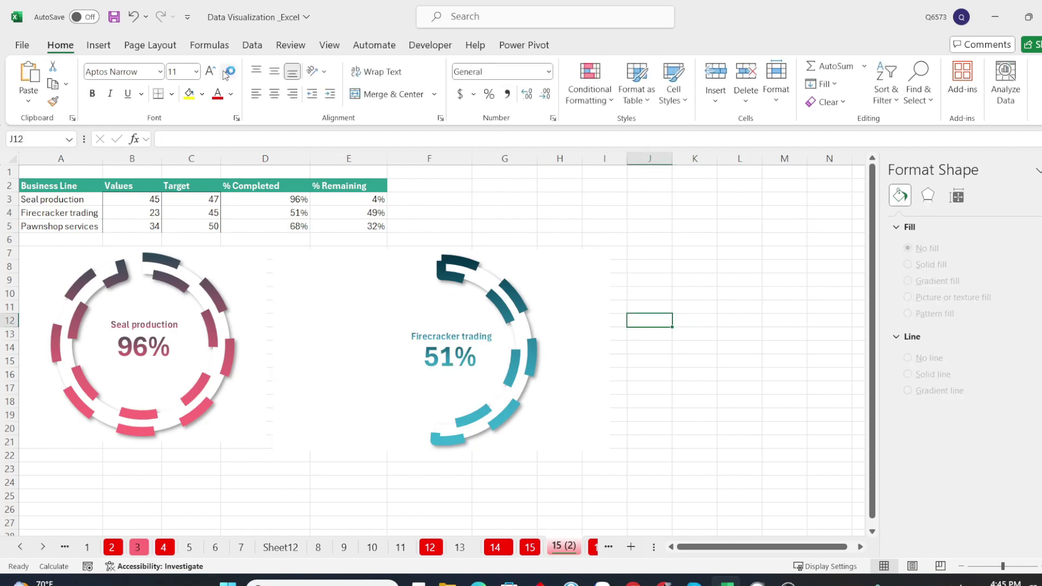
Through the Selection Pane, select TextBox 18, TextBox 17 and Chart 16 and group them
left_click(917, 92)
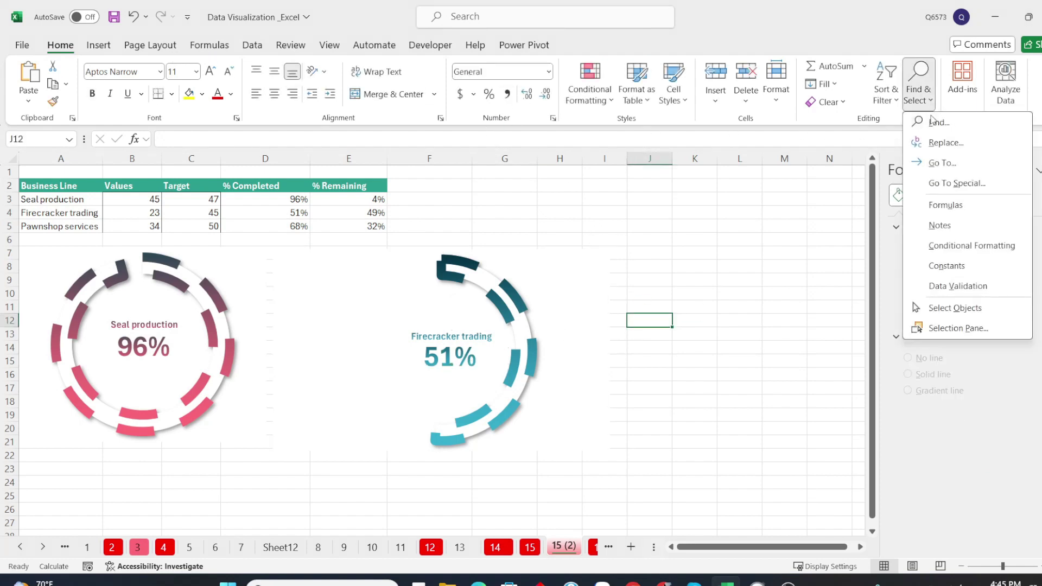
left_click(959, 326)
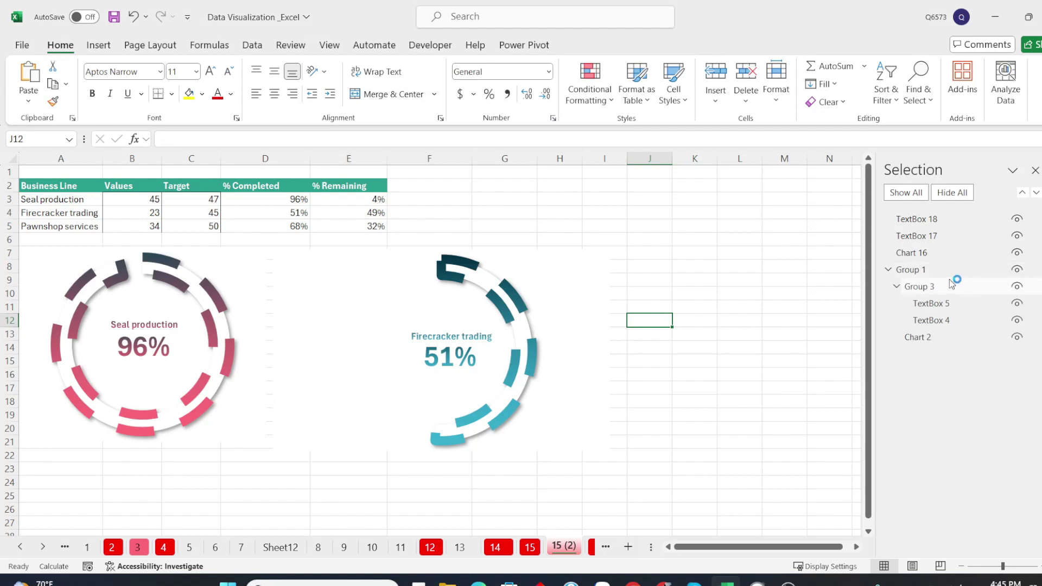
left_click(929, 225)
left_click(928, 238, "ctrl")
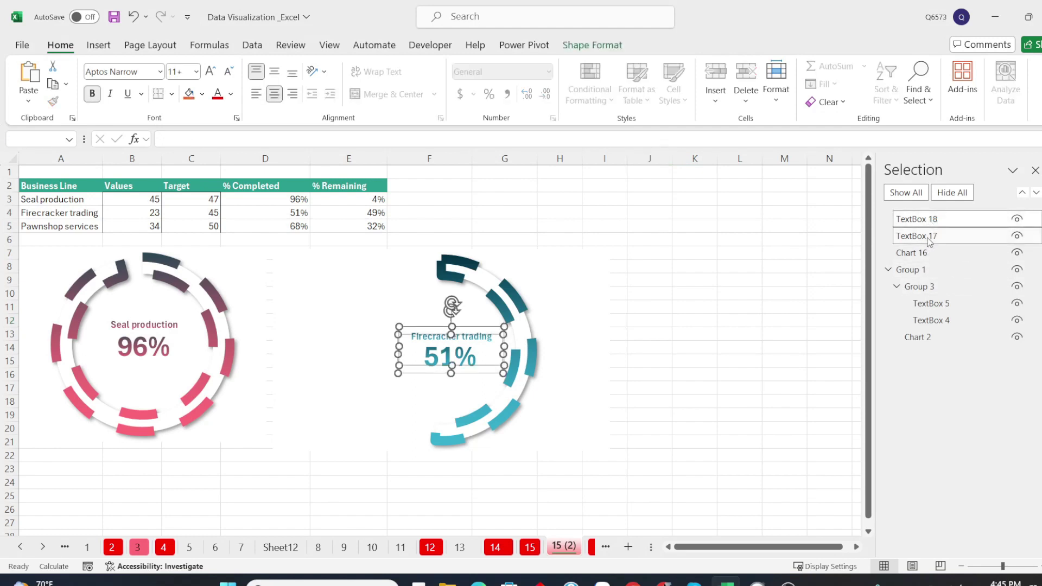
left_click(931, 253, "ctrl")
right_click(515, 251)
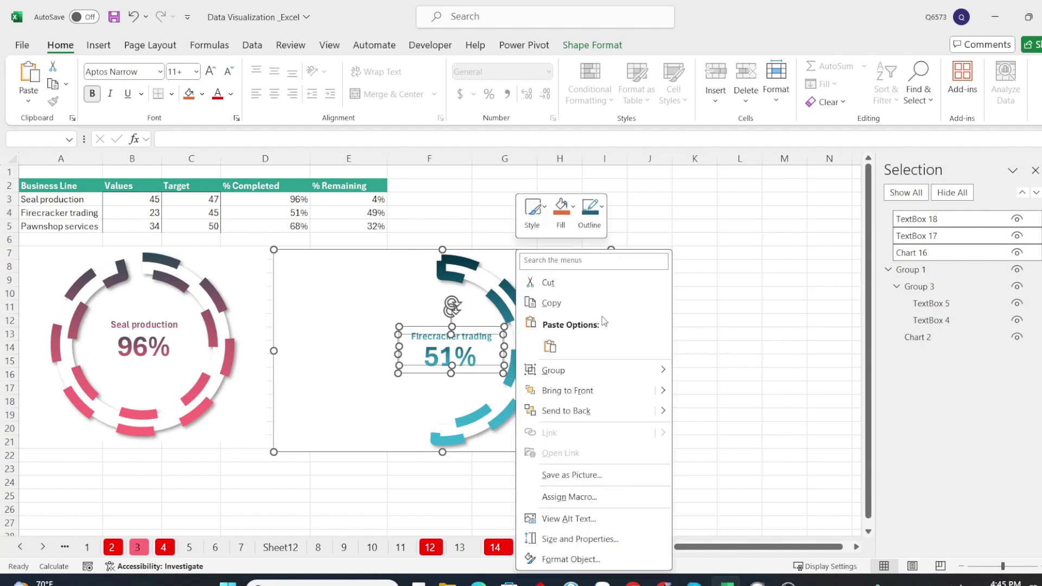
mouse_move(646, 370)
left_click(705, 371)
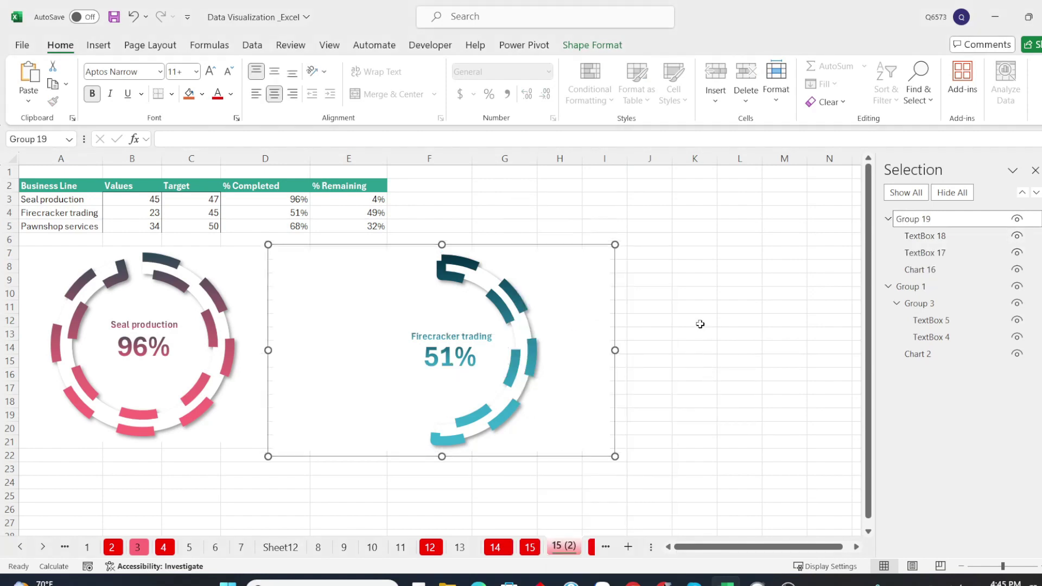
Nudge the grouped Firecracker chart slightly up and to the right
left_click(700, 323)
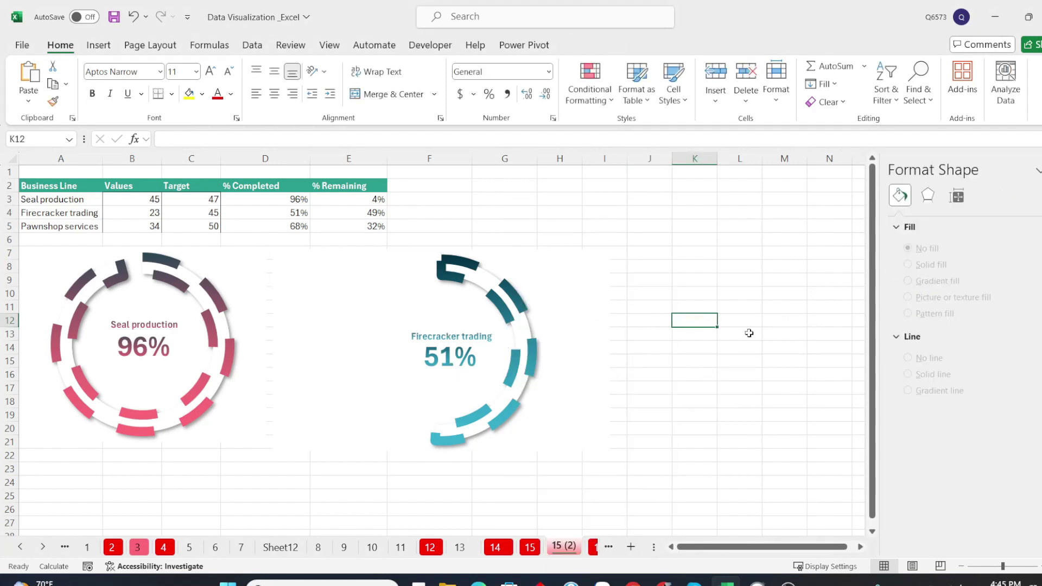
left_click(685, 336)
left_click(592, 305)
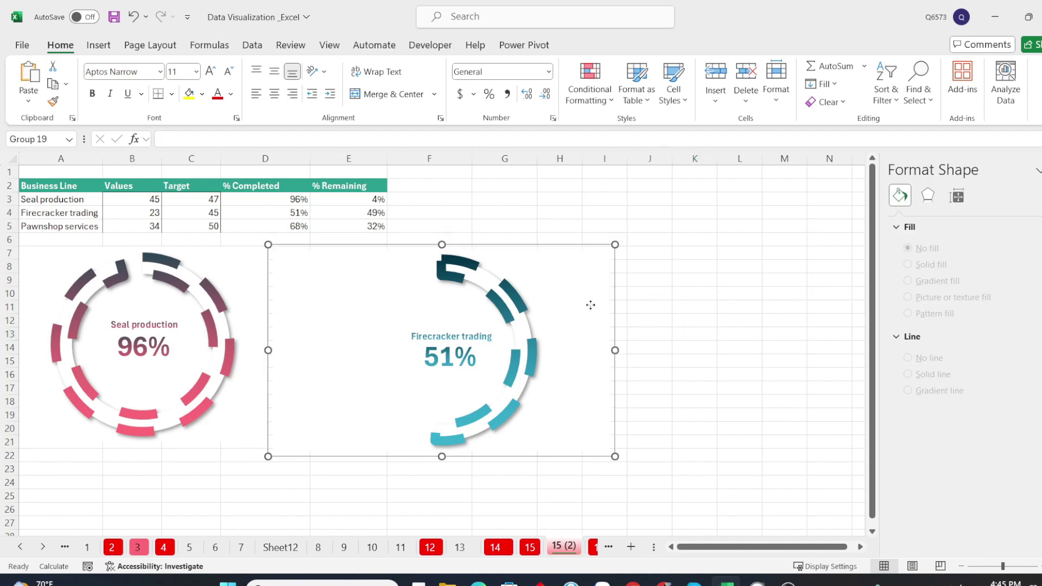
left_click_drag(600, 242, 582, 249)
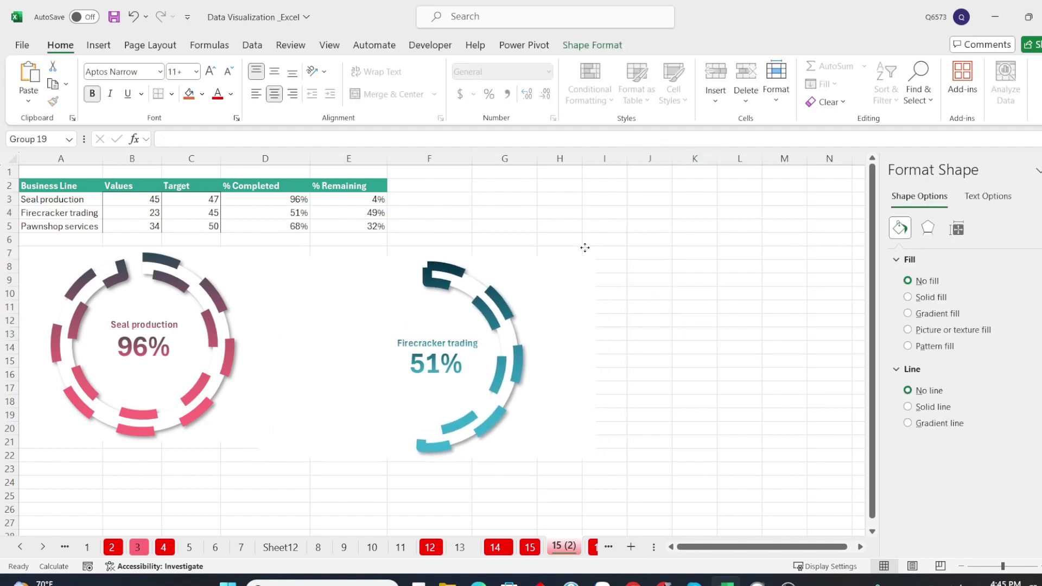
Enter 30 in B4 so the Firecracker ring updates to 67%
left_click(147, 214)
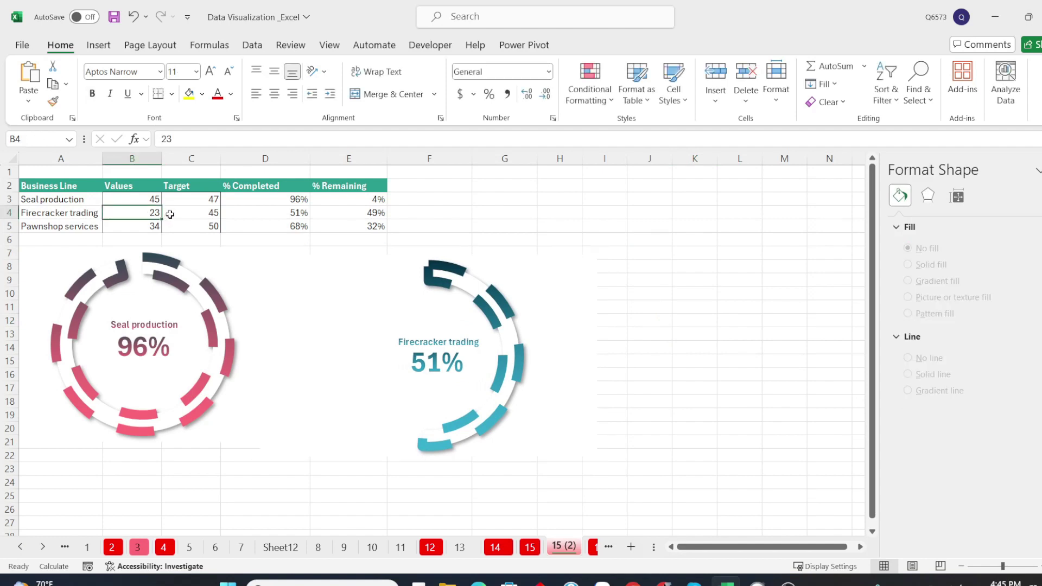
type("30")
key("Return")
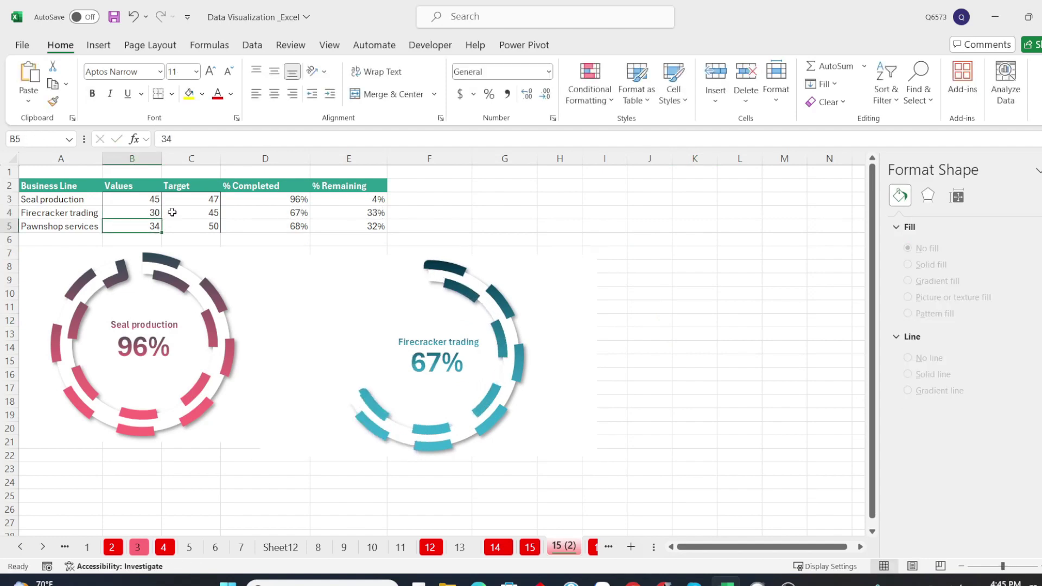
left_click(643, 338)
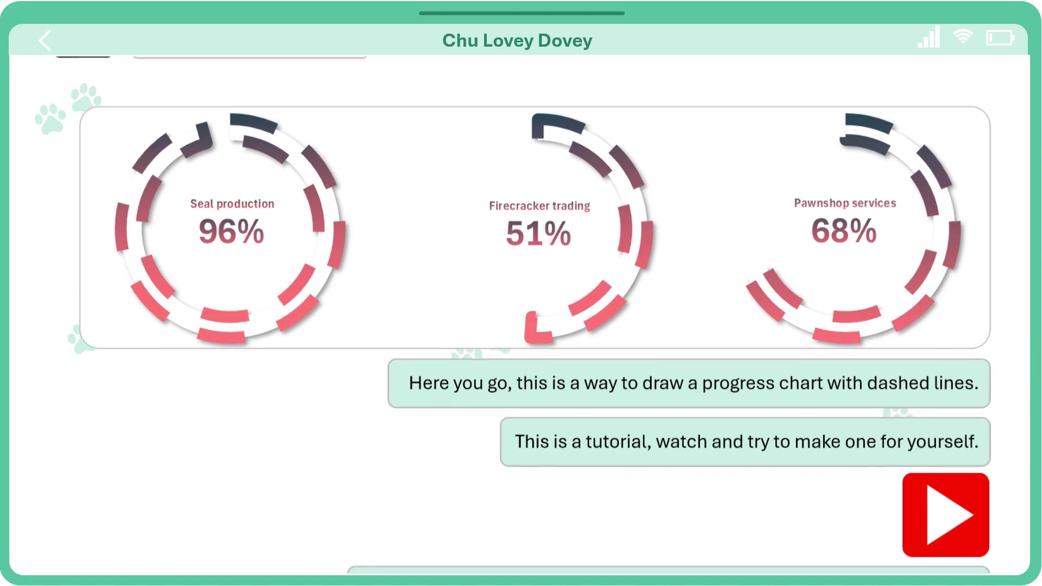